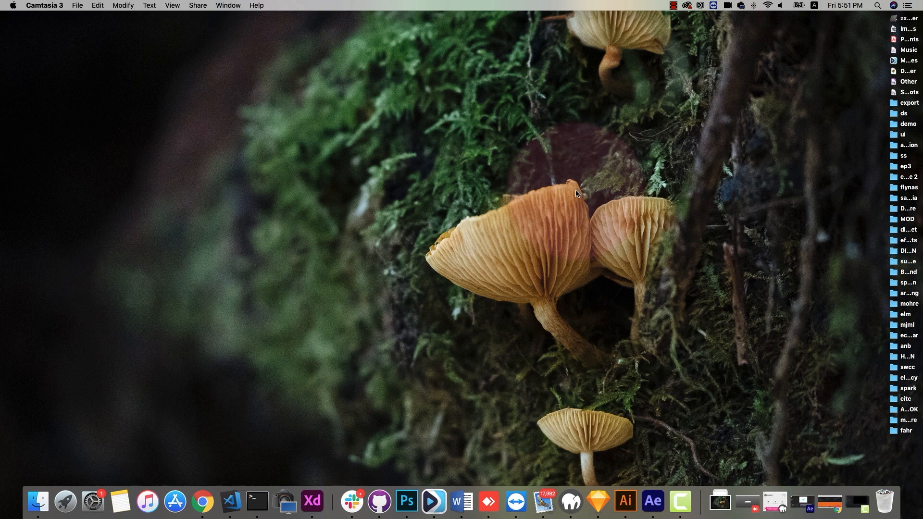
- Switch to Chrome and go back from the Bodymovin install instructions to the start of the airbnb/lottie-web GitHub repository page
left_click(202, 500)
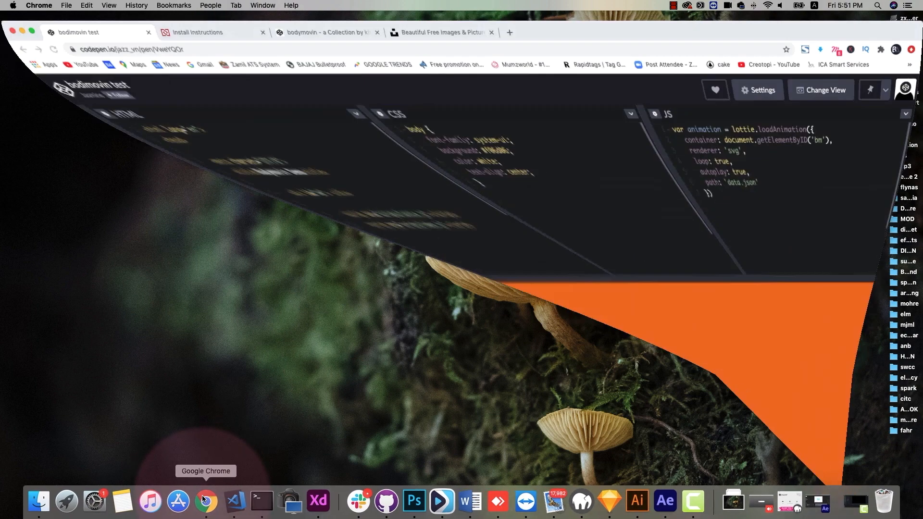
left_click(206, 24)
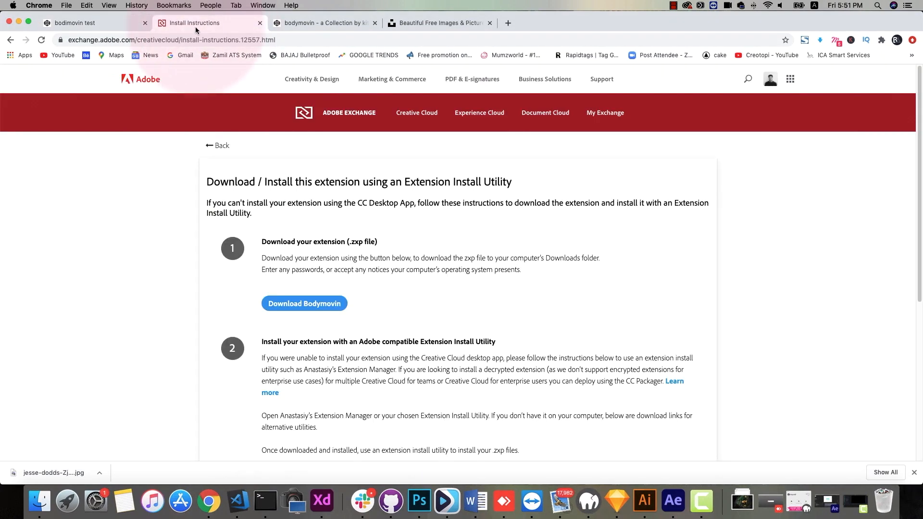
left_click(8, 40)
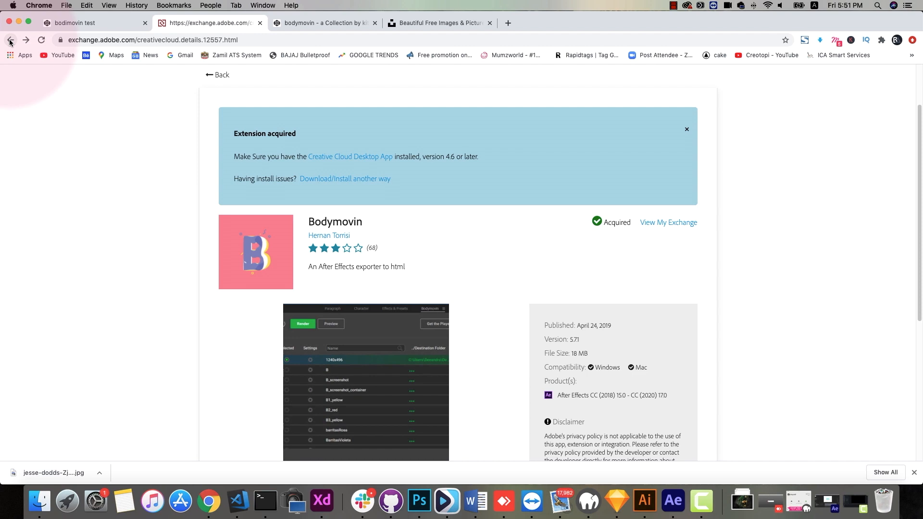
left_click(9, 41)
left_click(356, 333)
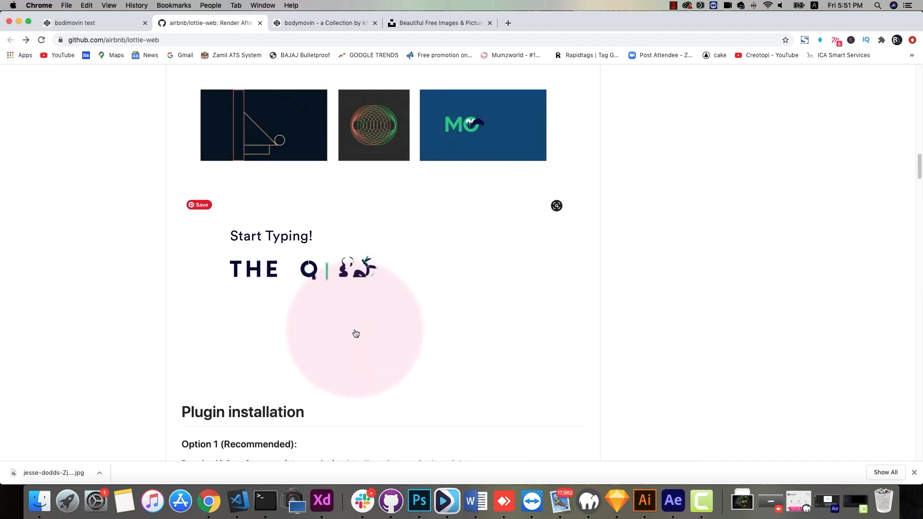
scroll(355, 333, "up", 15)
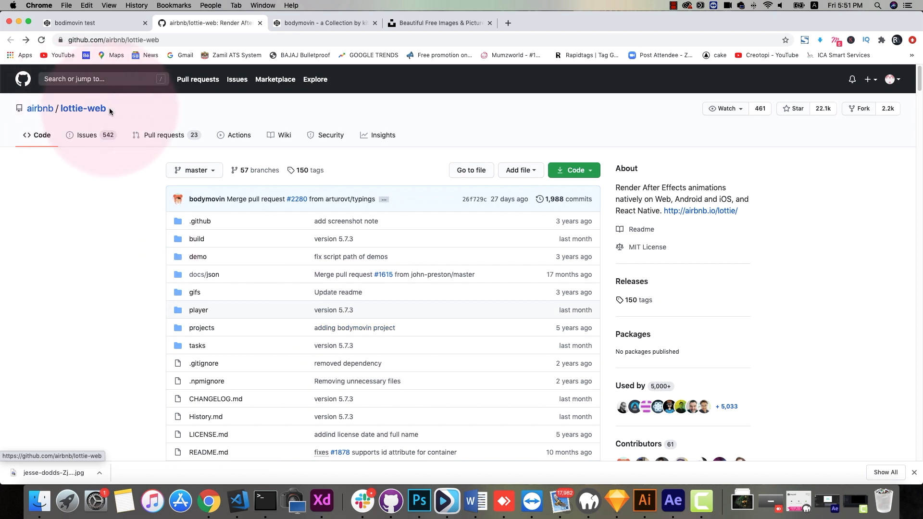
- Examine the lottie-web README, including its animation examples and the Plugin installation options
scroll(144, 264, "down", 10)
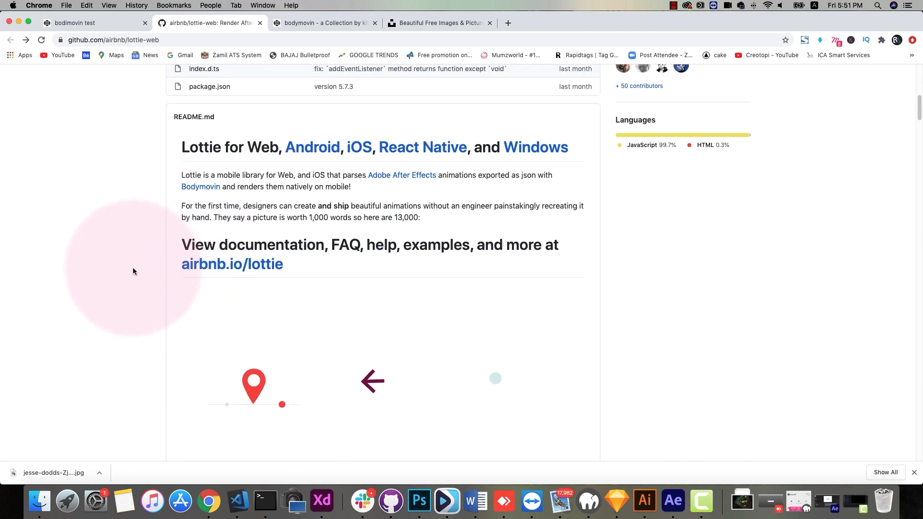
scroll(135, 268, "down", 8)
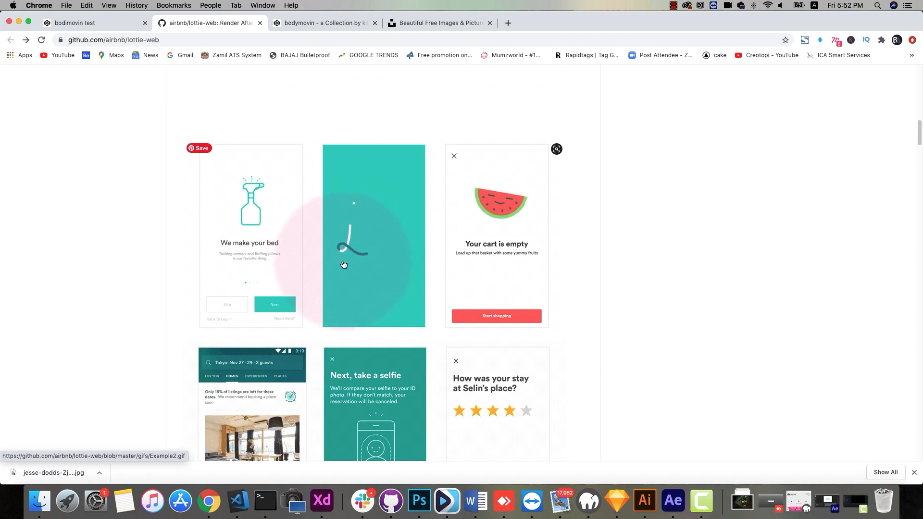
scroll(344, 264, "down", 15)
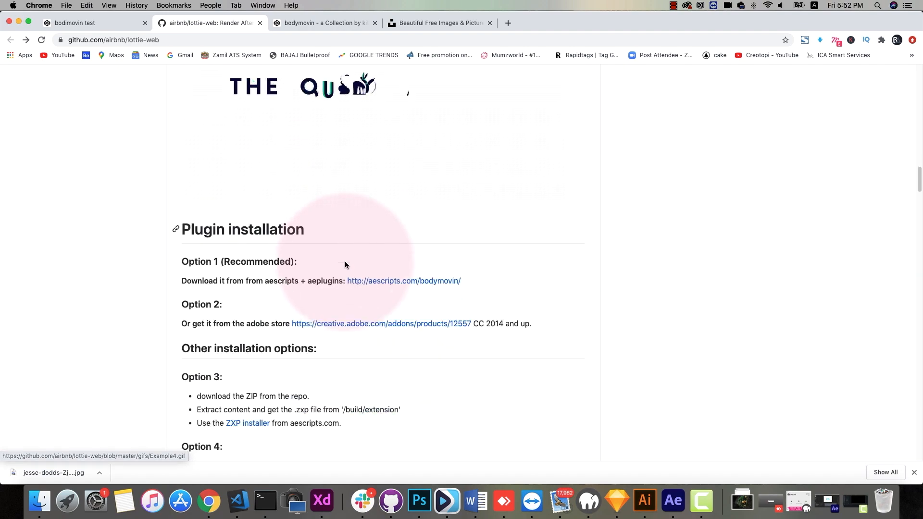
scroll(345, 265, "down", 2)
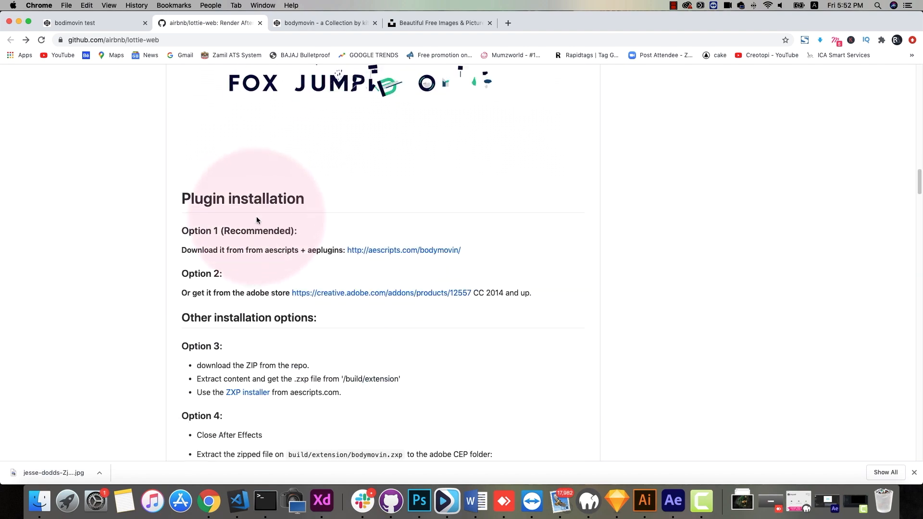
scroll(257, 221, "down", 2)
scroll(192, 209, "down", 2)
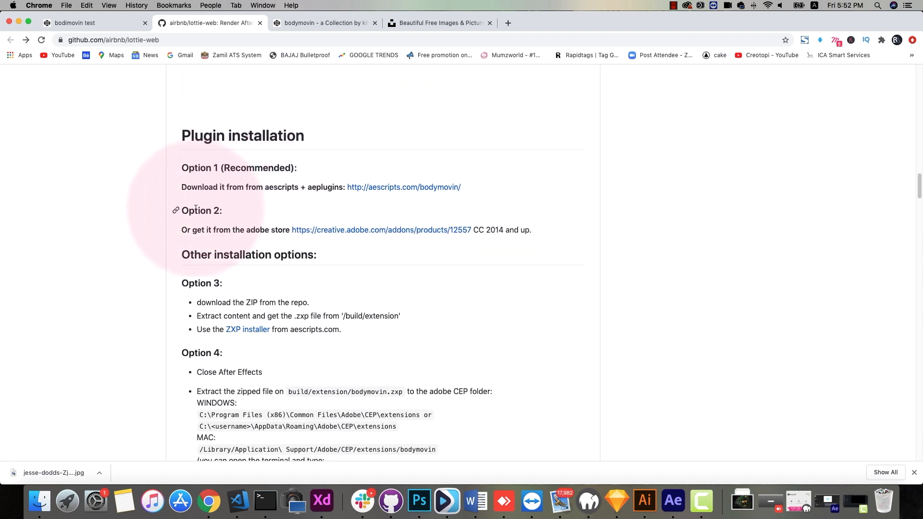
scroll(193, 211, "down", 15)
scroll(232, 233, "up", 20)
scroll(234, 236, "down", 7)
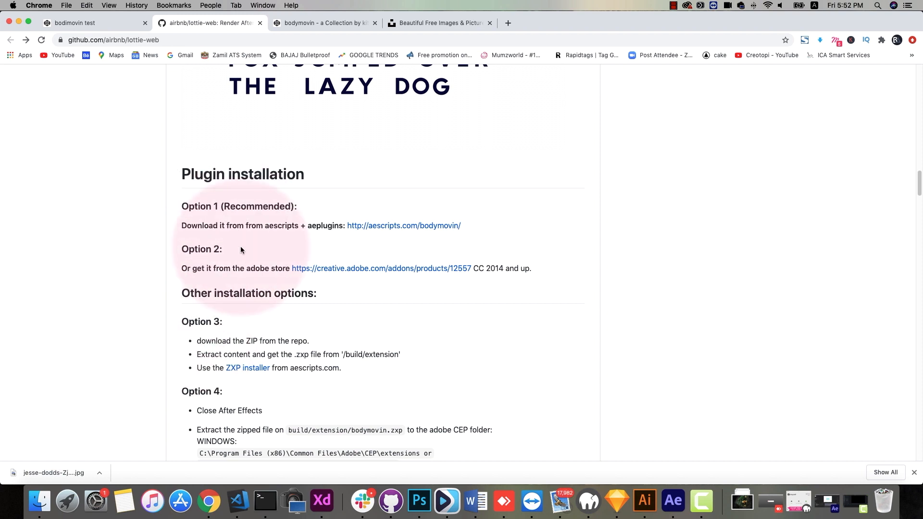
- Open the Adobe store listing for Bodymovin from Option 2, review its product details, and check the extension in My Exchange
left_click(393, 270)
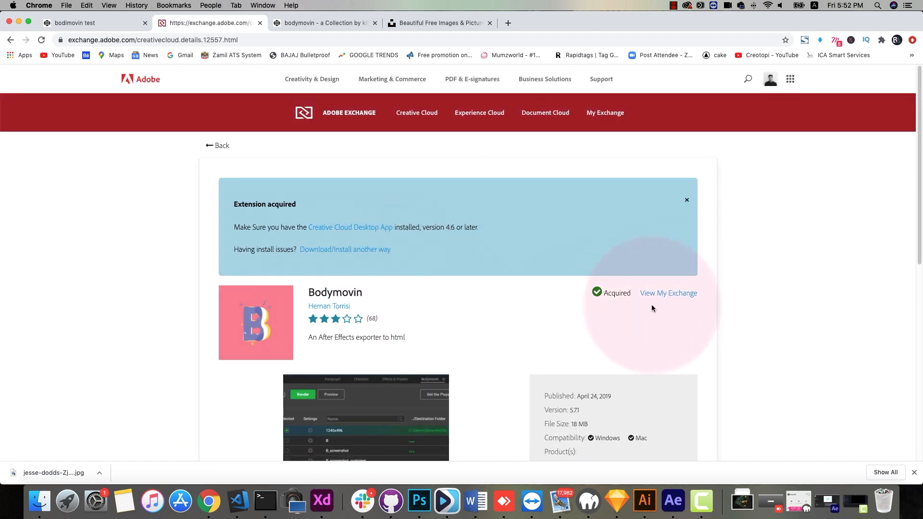
scroll(675, 298, "down", 3)
scroll(675, 299, "down", 6)
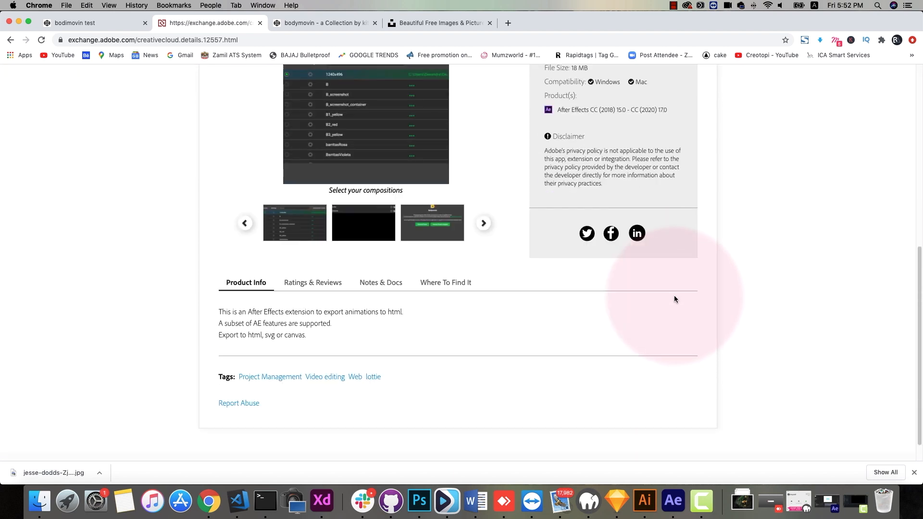
scroll(657, 298, "up", 7)
scroll(657, 298, "down", 4)
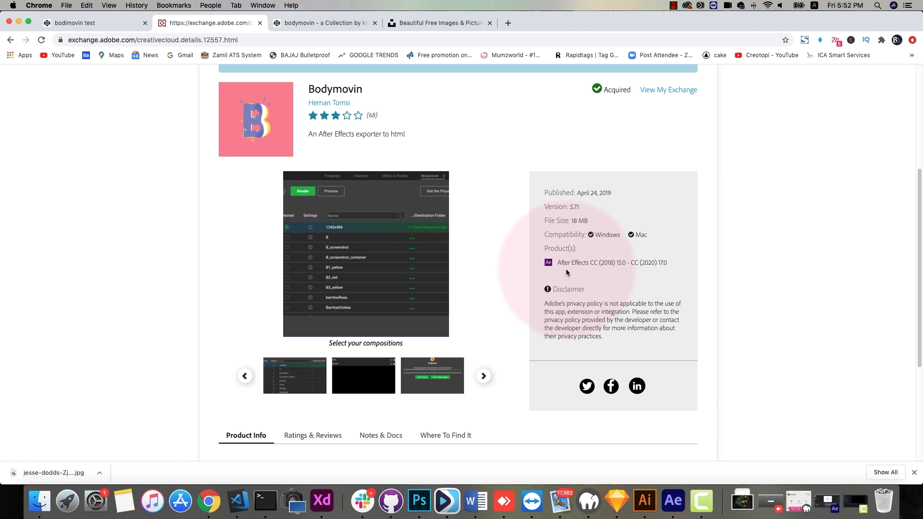
scroll(601, 252, "up", 2)
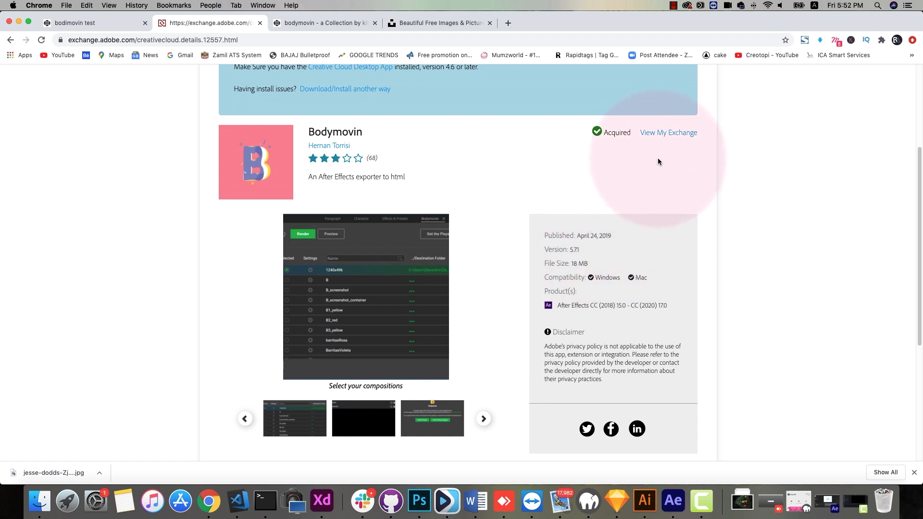
left_click(674, 139)
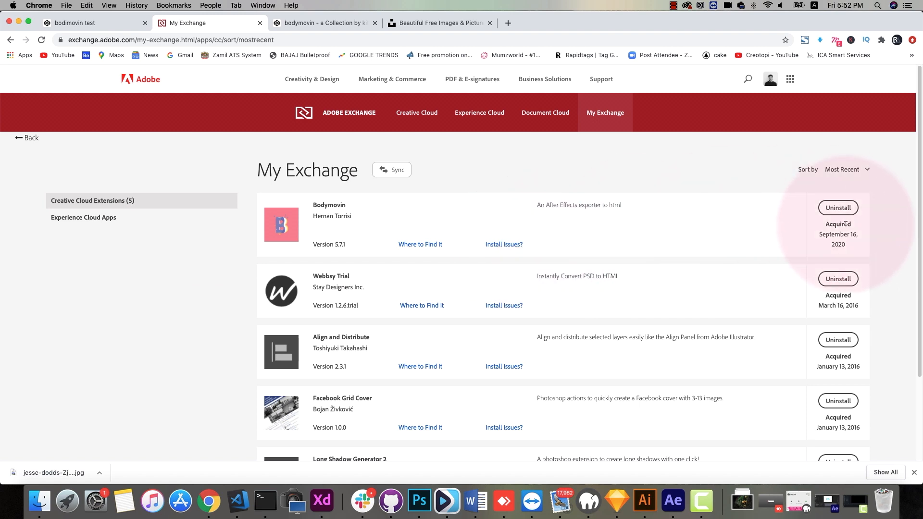
left_click(11, 41)
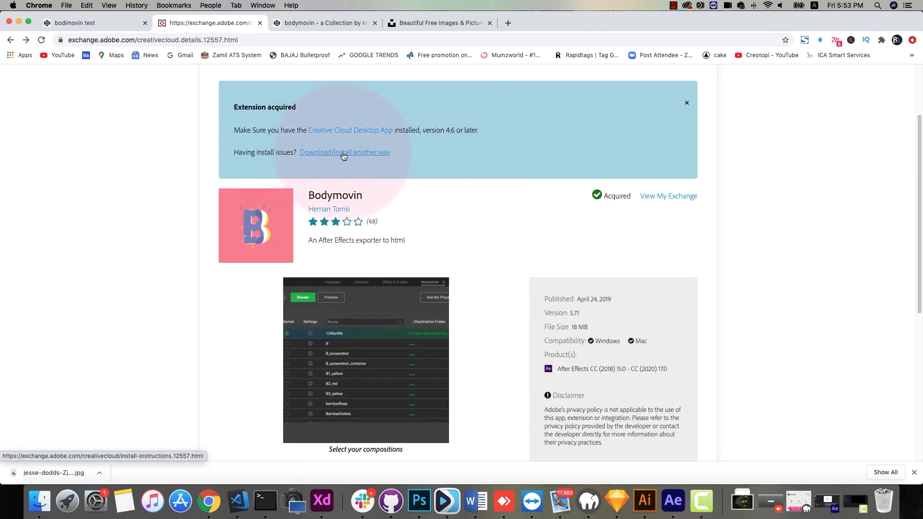
- Open the alternative download/install instructions for Bodymovin and read through the Extension Install Utility steps
left_click(344, 153)
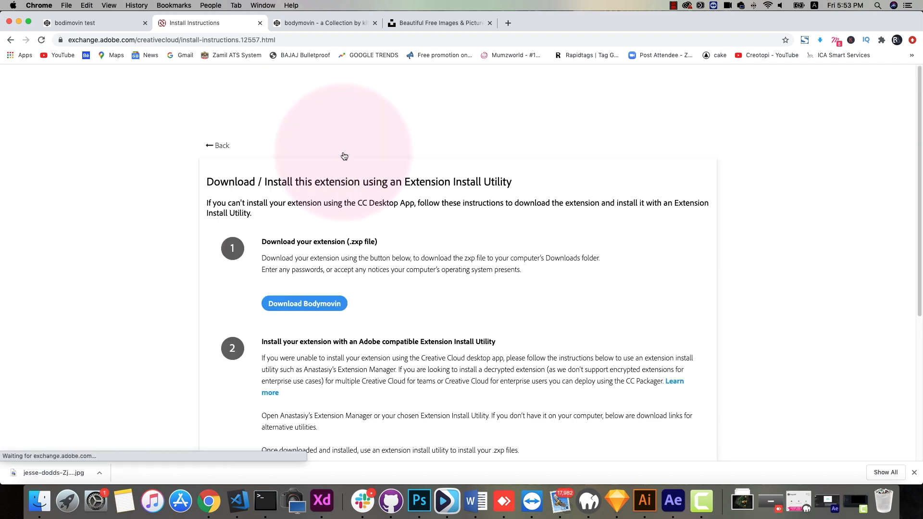
scroll(371, 178, "down", 3)
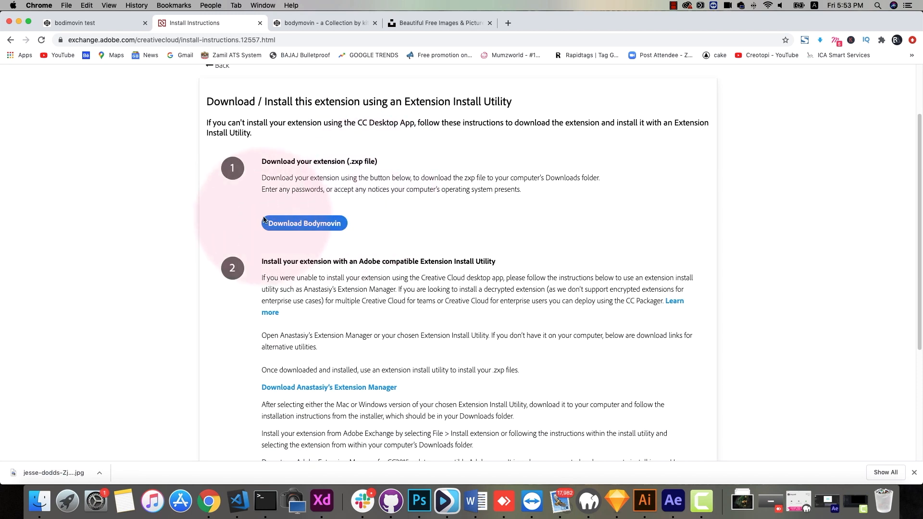
scroll(307, 223, "down", 3)
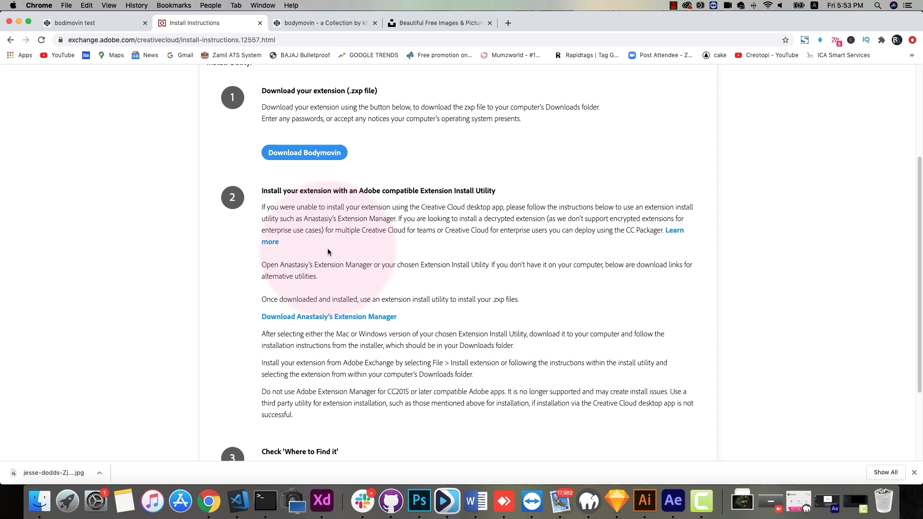
scroll(364, 269, "down", 5)
scroll(363, 270, "up", 5)
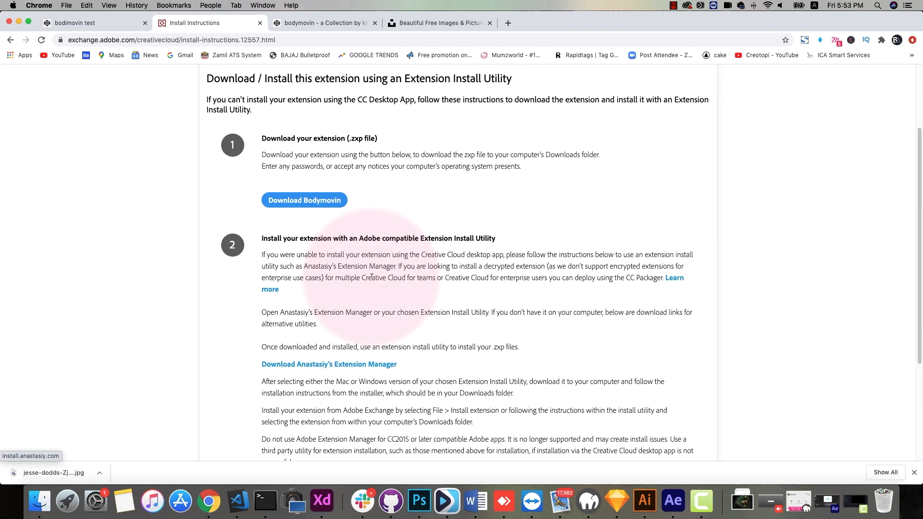
scroll(467, 273, "up", 3)
scroll(467, 273, "up", 1)
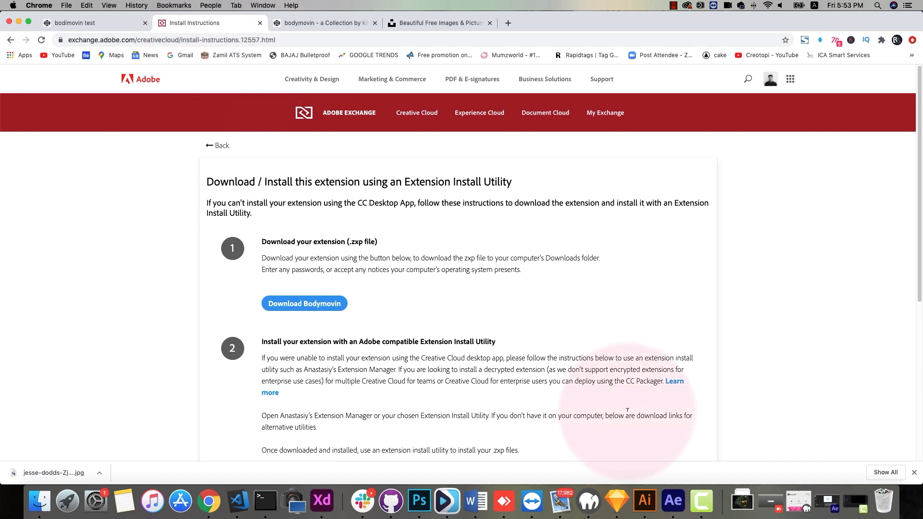
- Switch to After Effects and preview the Comp 1 animation from its first frame
left_click(677, 503)
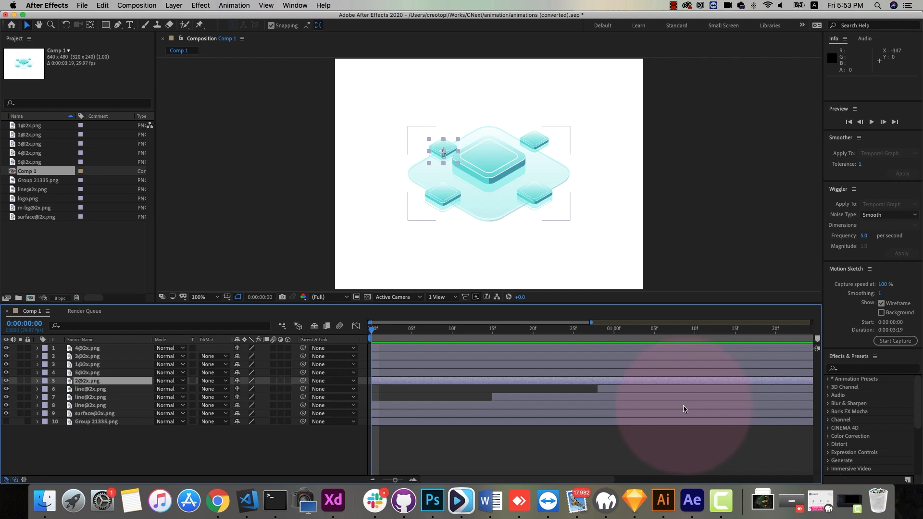
left_click(395, 331)
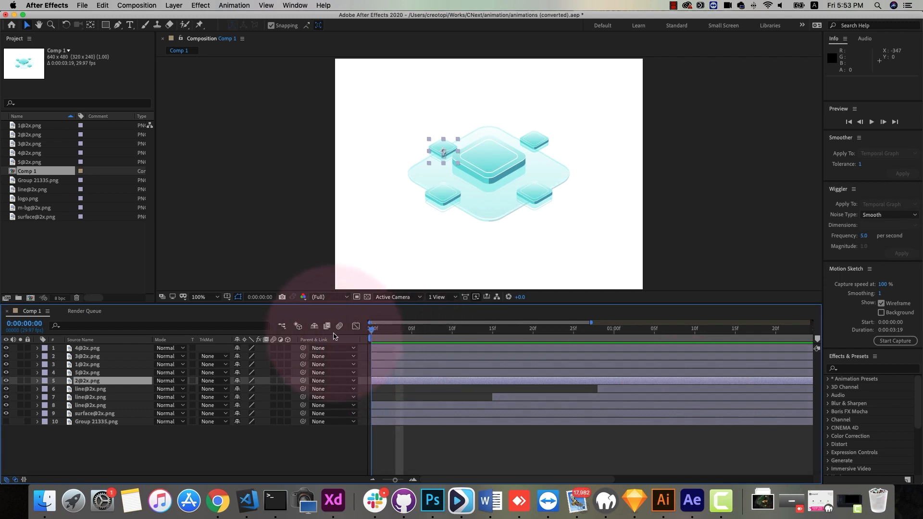
key("Home")
key("space")
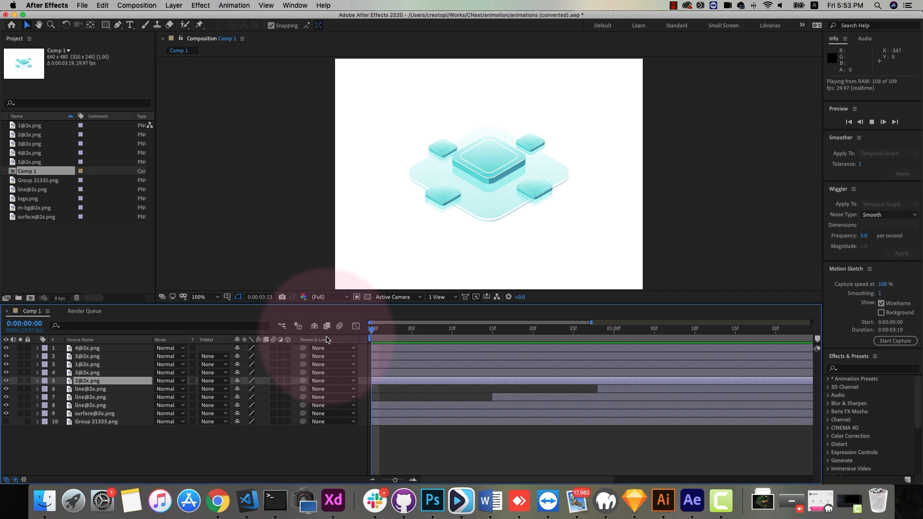
key("space")
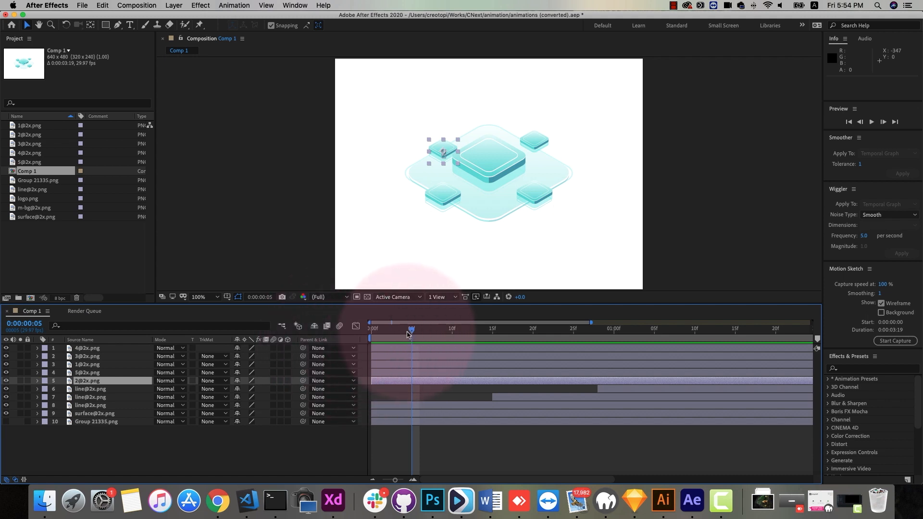
key("Home")
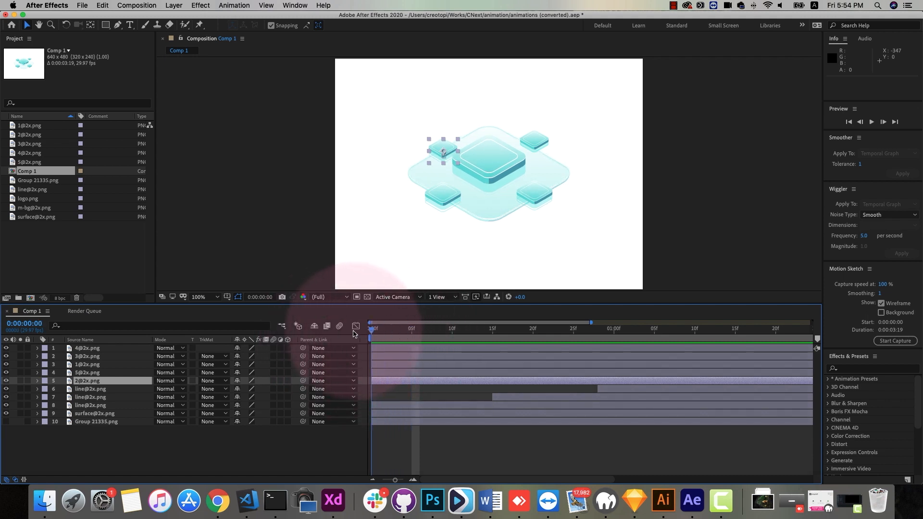
key("space")
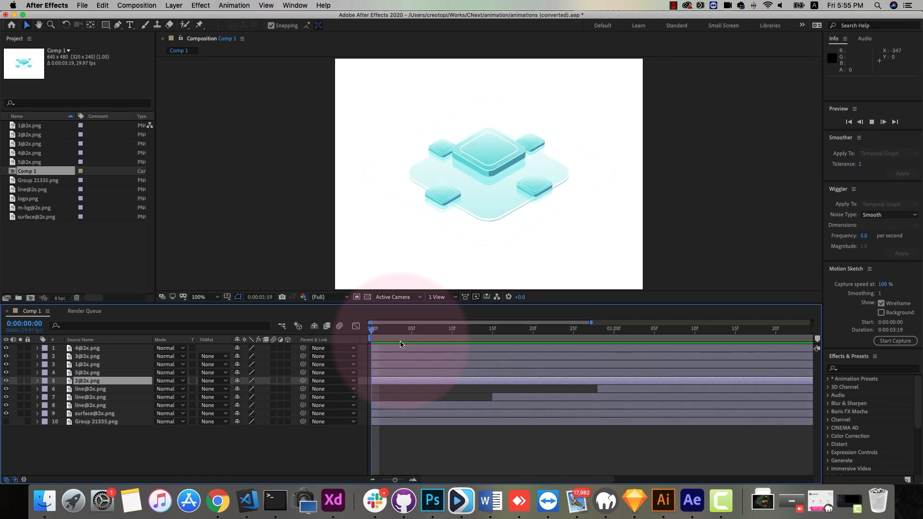
key("space")
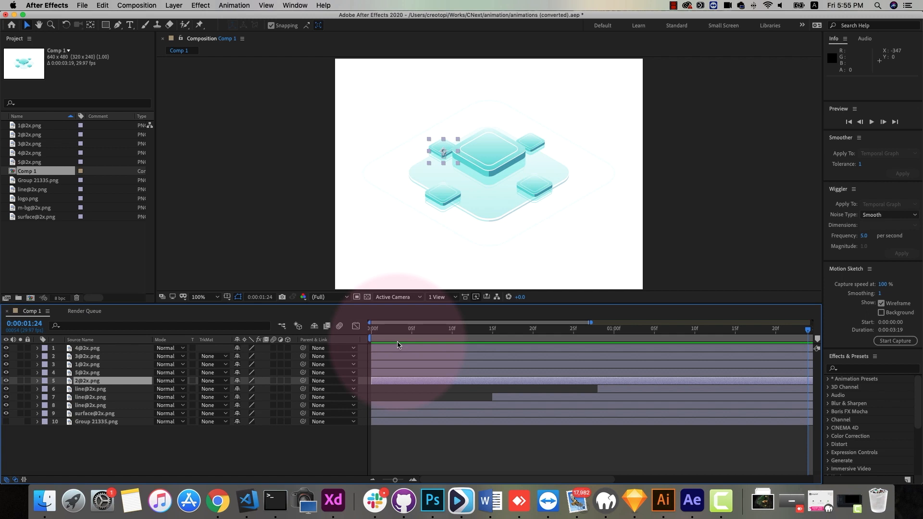
- Open the Bodymovin extension and select Comp 1 for rendering
left_click(296, 5)
mouse_move(423, 55)
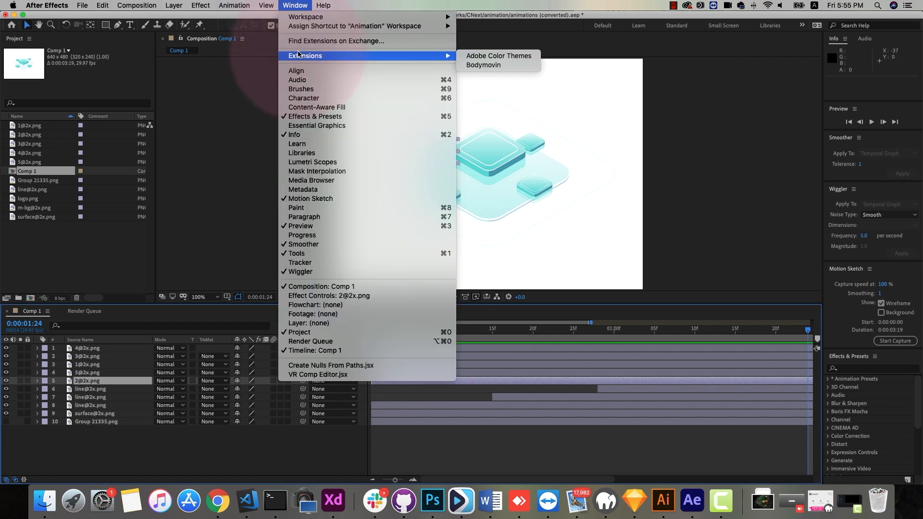
left_click(492, 67)
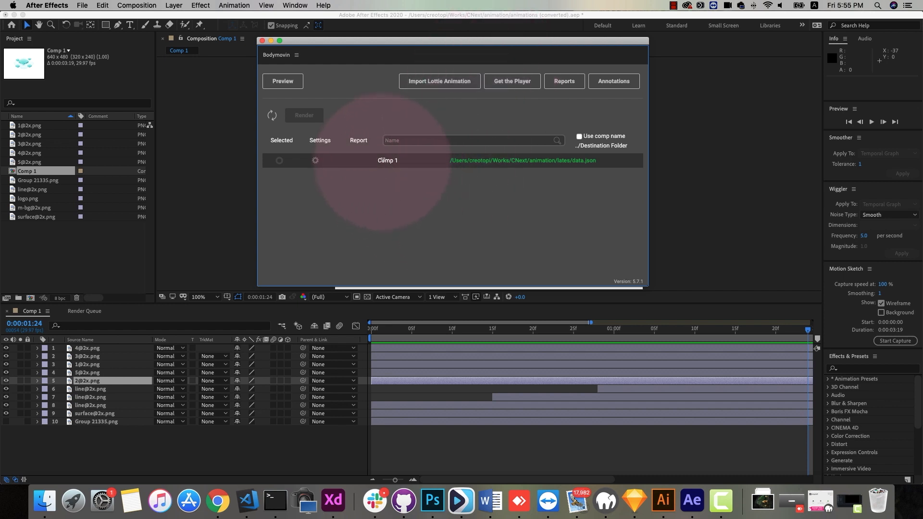
left_click_drag(394, 160, 380, 158)
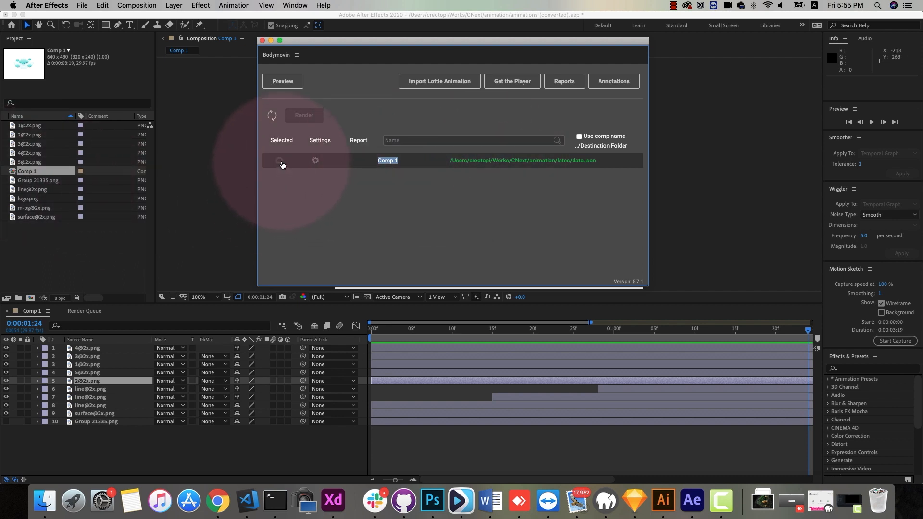
left_click(279, 161)
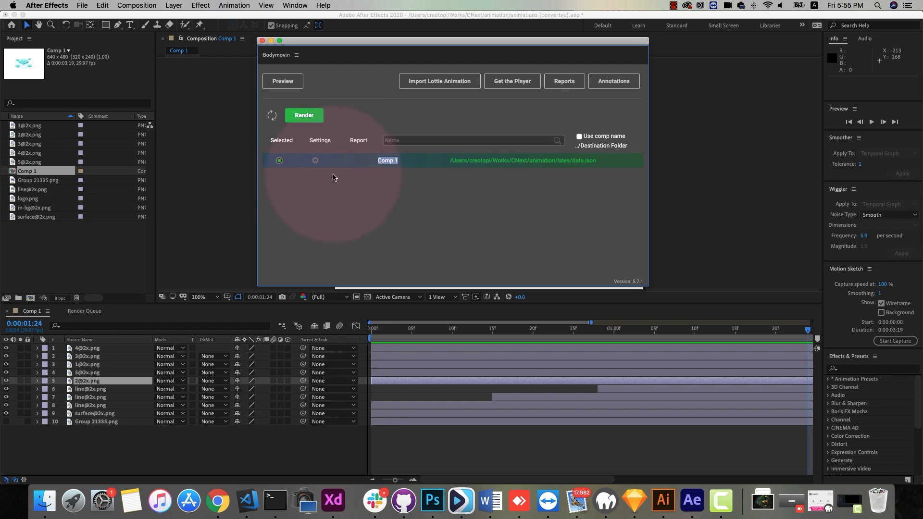
- Open the output destination for Comp 1's JSON file and browse to the Desktop
left_click(308, 115)
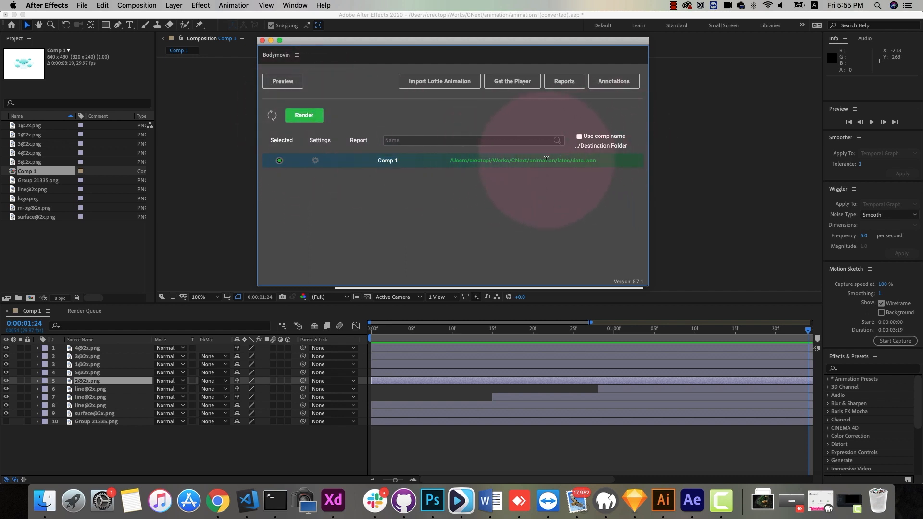
left_click(547, 162)
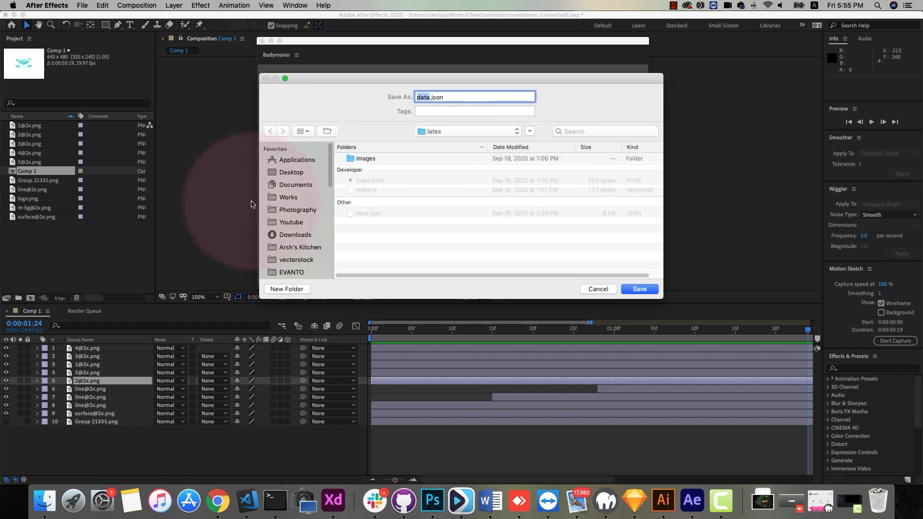
left_click(297, 174)
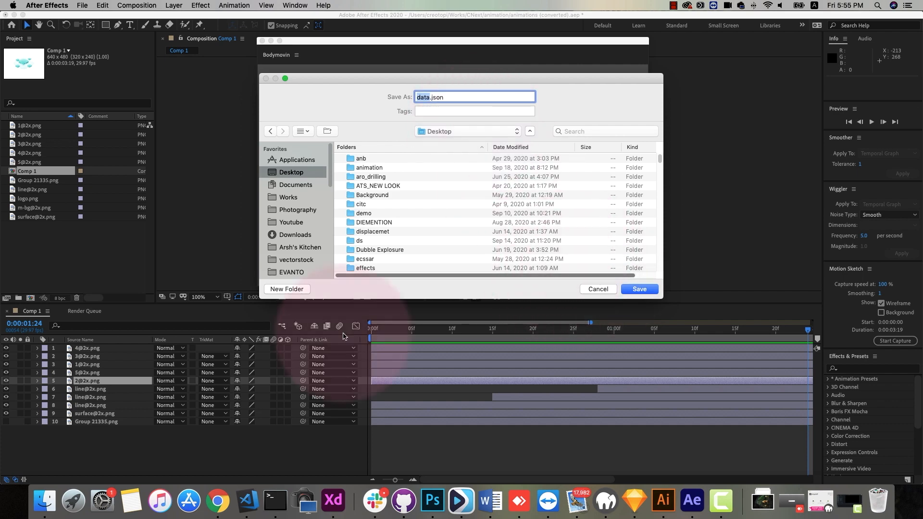
- Switch to Finder and create a folder named bm-animation on the Desktop
left_click(45, 501)
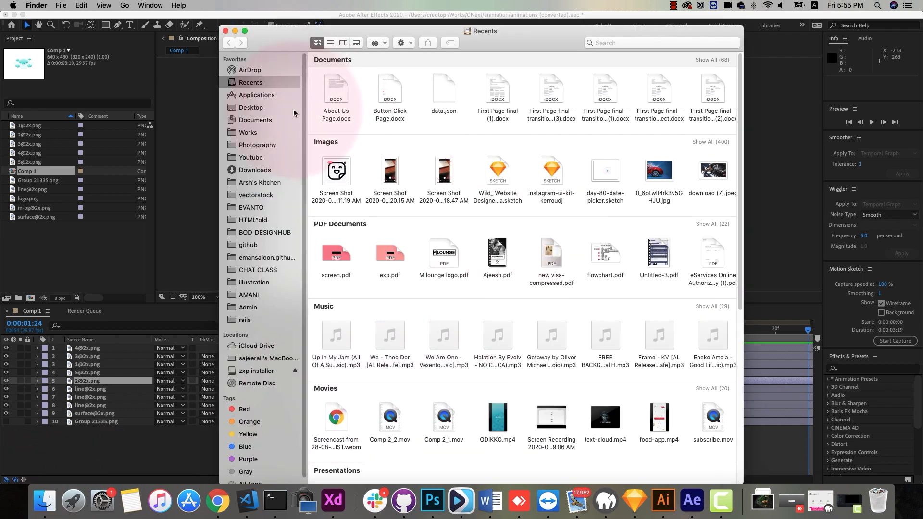
left_click(251, 107)
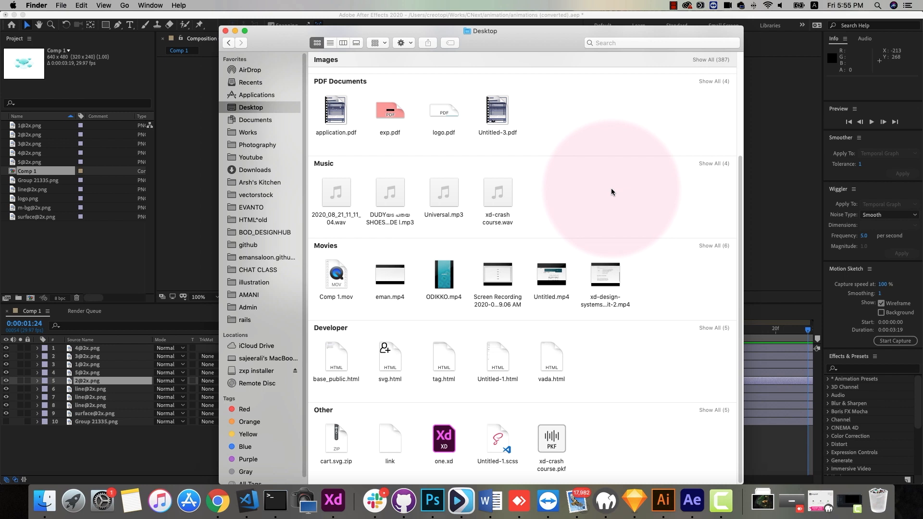
key("super+shift+n")
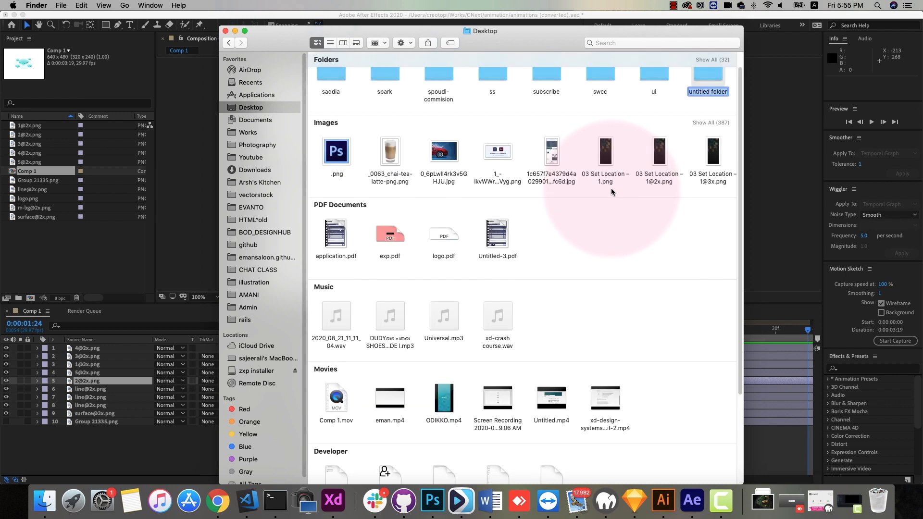
type("b")
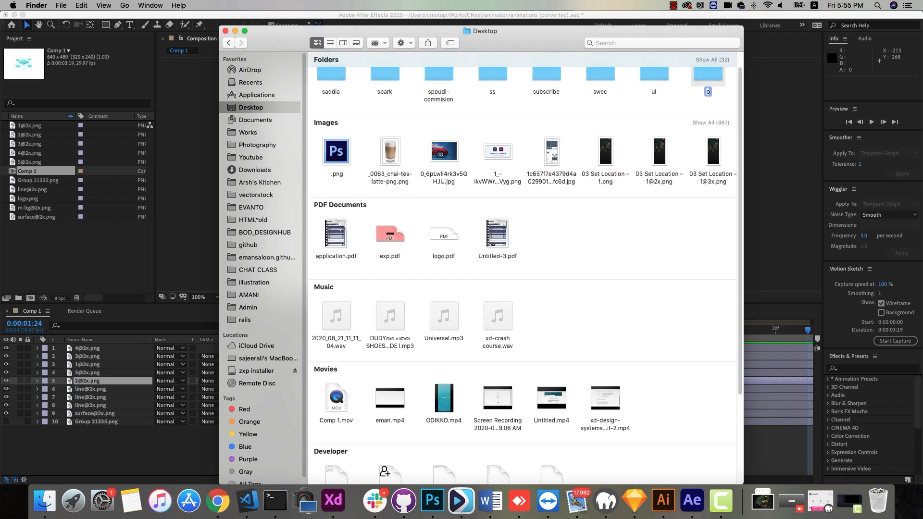
type("m-animation")
key("Return")
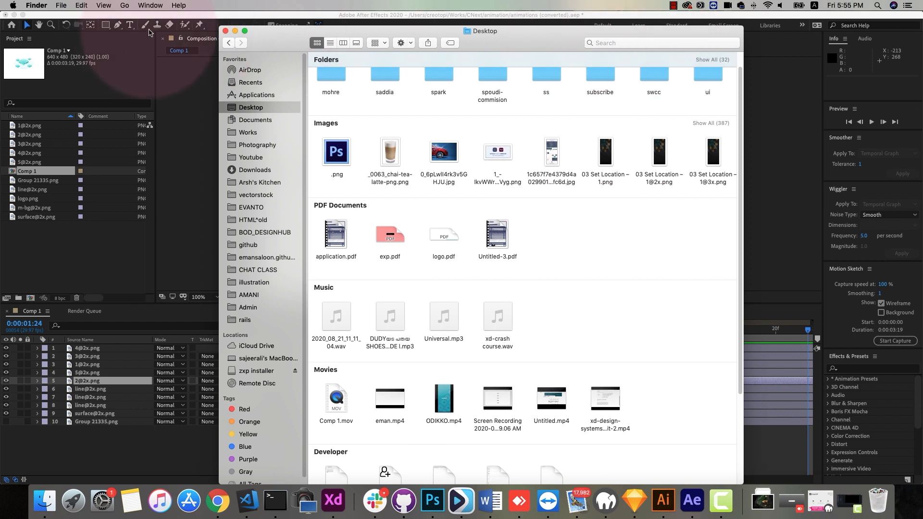
left_click(224, 31)
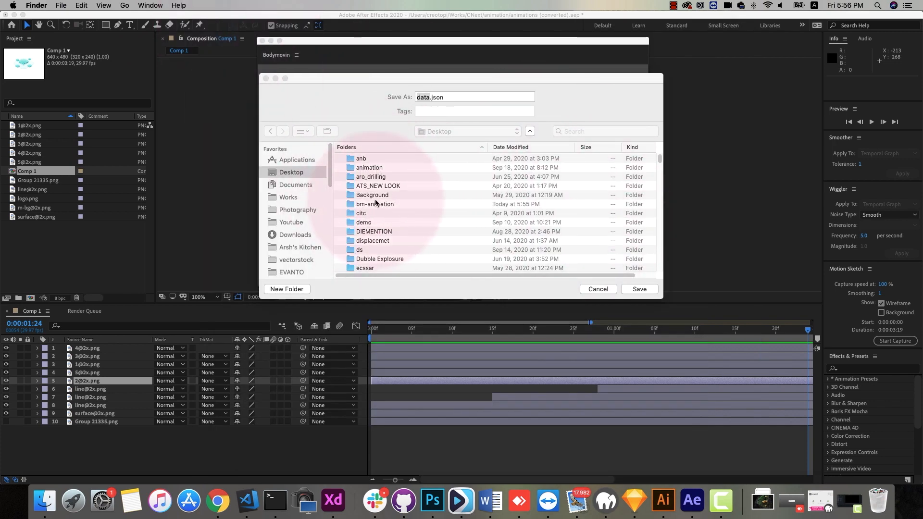
- Set the output to data.json inside the bm-animation folder and render Comp 1 with Bodymovin
left_click(388, 205)
double_click(388, 205)
left_click(639, 288)
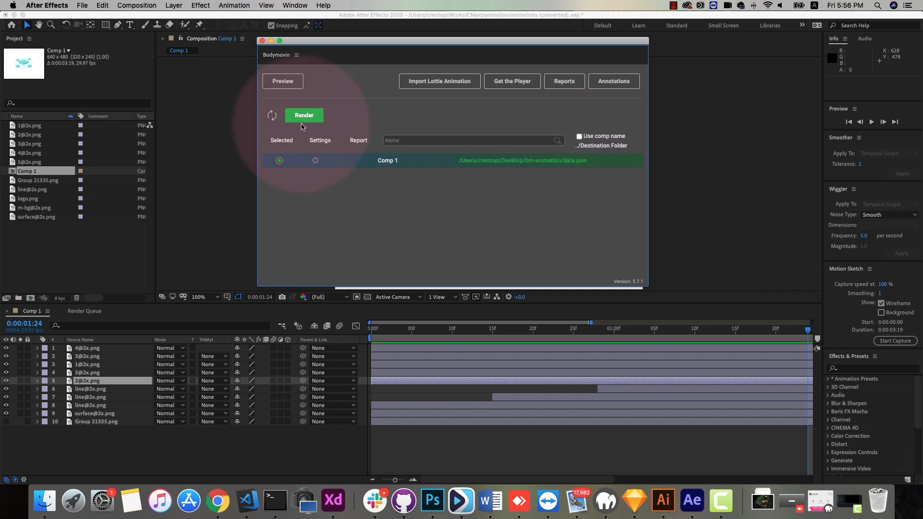
left_click(305, 115)
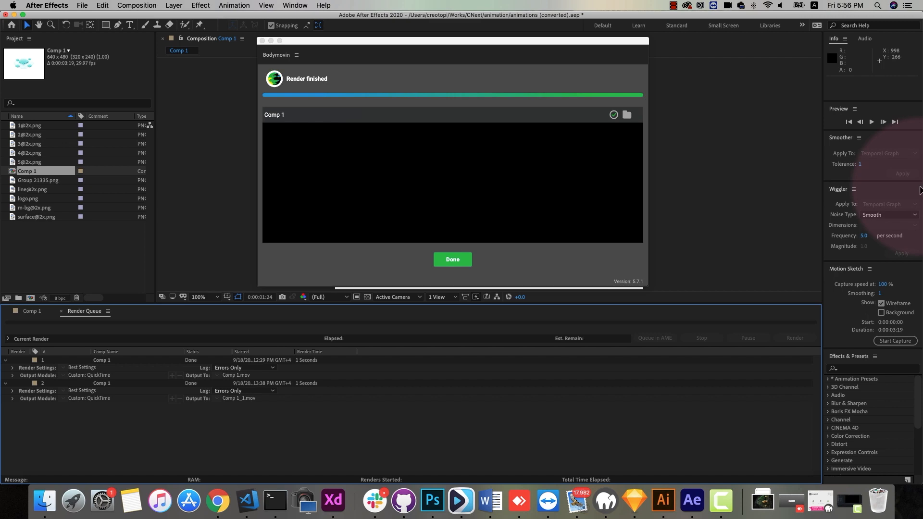
left_click(452, 259)
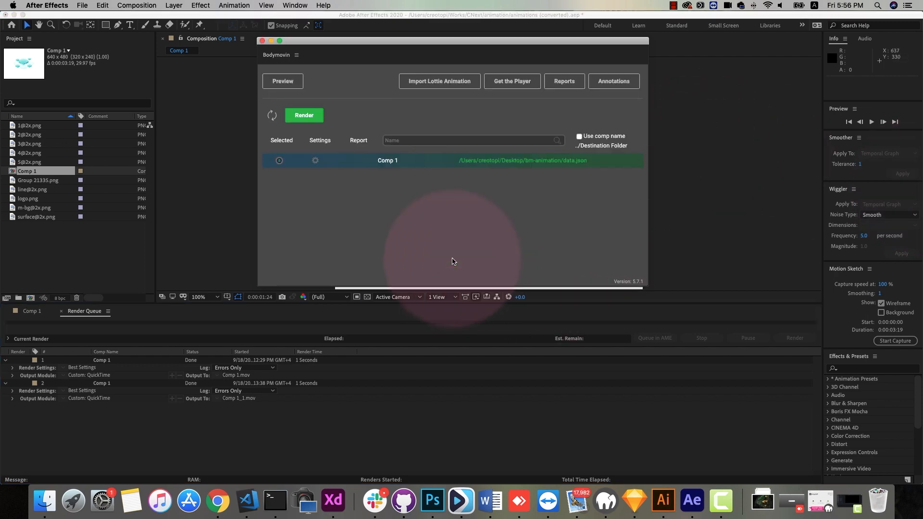
- Switch to Finder and show the Desktop's bm-animation folder as a list
left_click(45, 500)
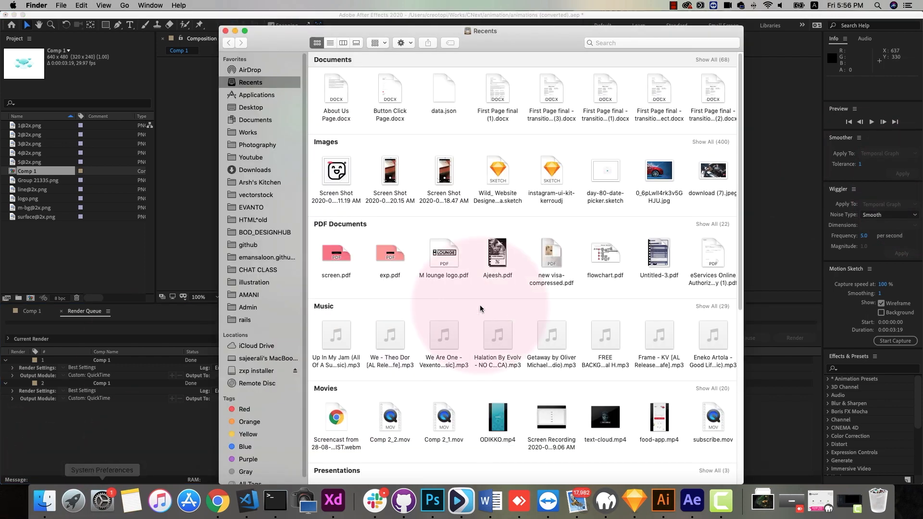
left_click(250, 107)
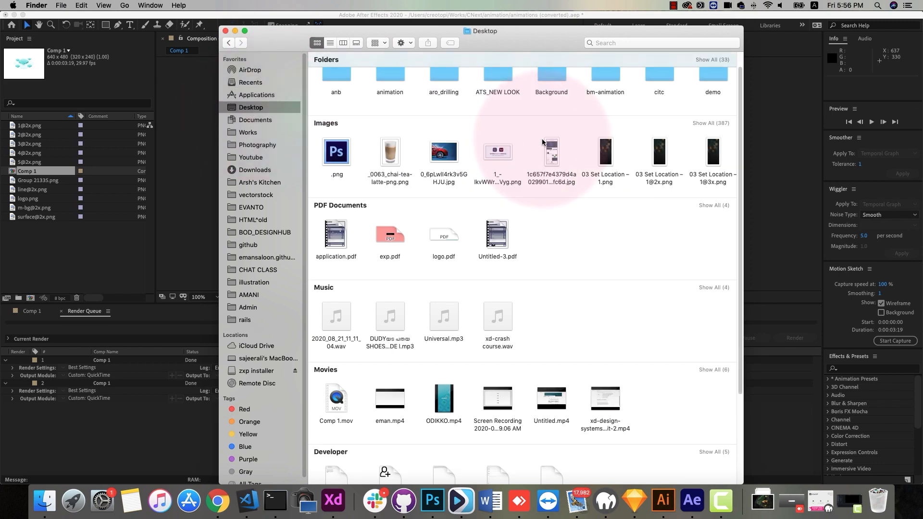
double_click(605, 90)
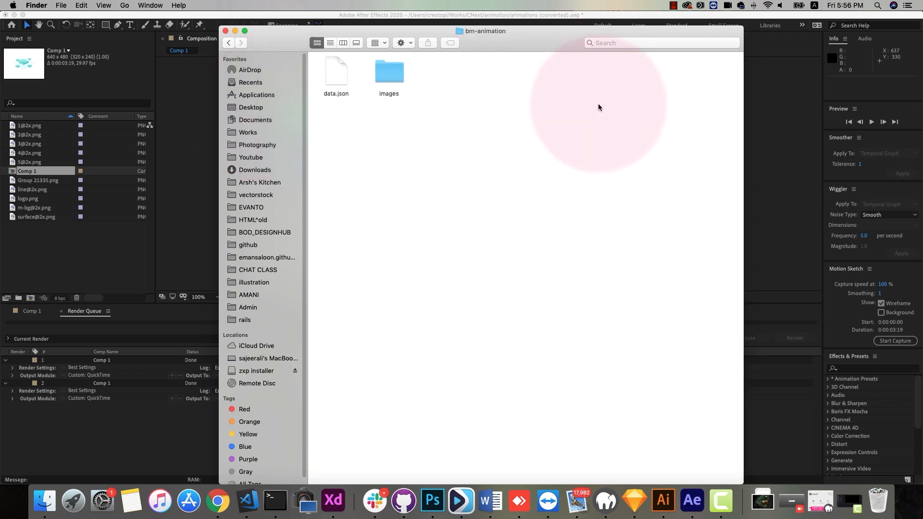
left_click(330, 43)
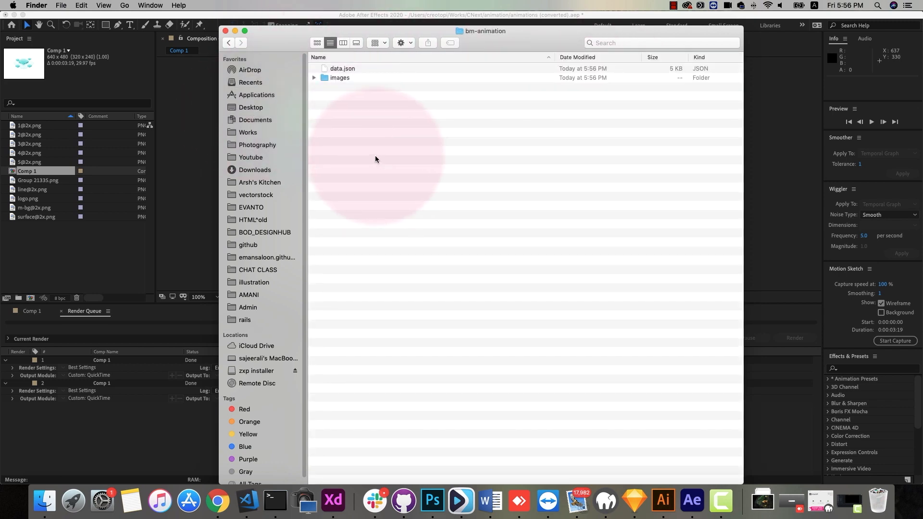
- Expand the exported images folder, examine its PNG files, and collapse it again
left_click(314, 78)
left_click(362, 89)
left_click_drag(353, 153, 398, 90)
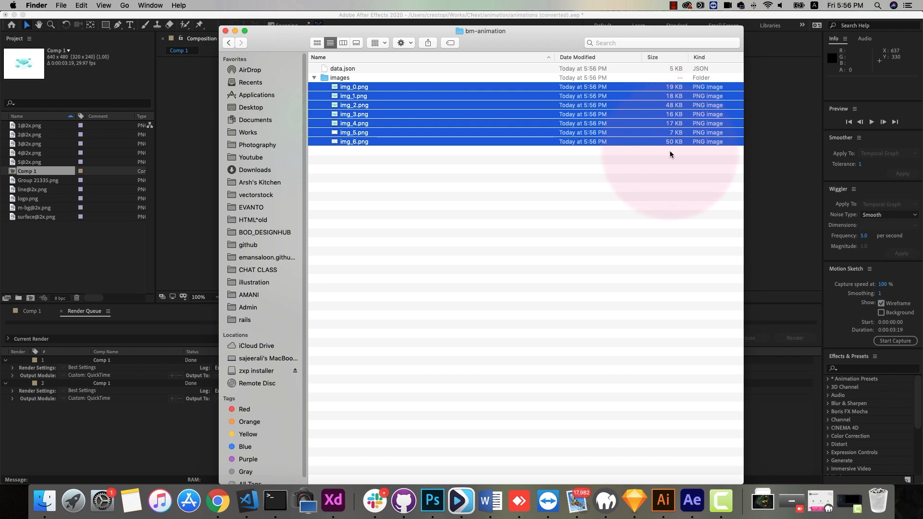
left_click(433, 157)
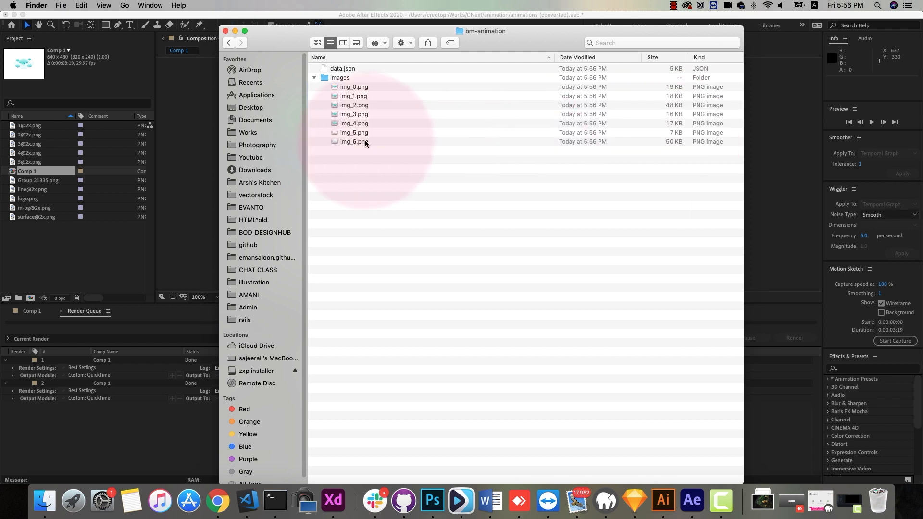
left_click_drag(329, 163, 402, 91)
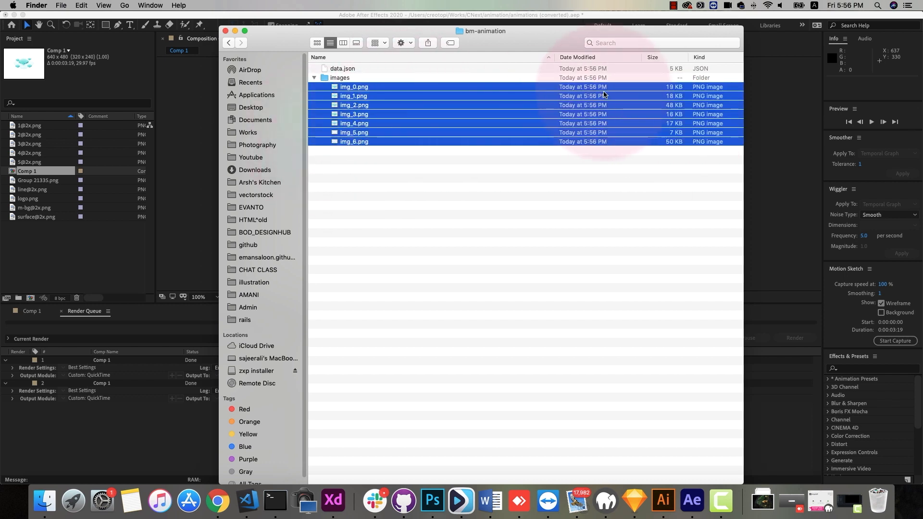
left_click(508, 171)
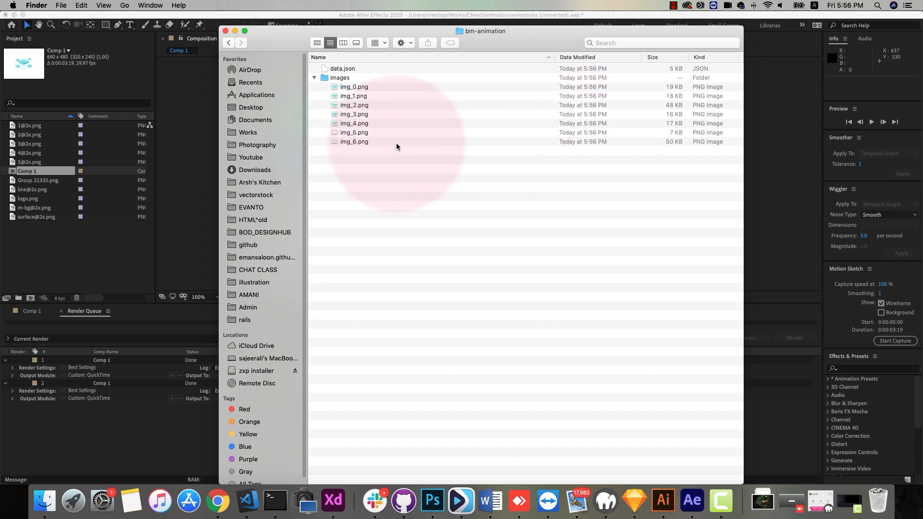
left_click(315, 78)
- Open data.json in Visual Studio Code, review the exported animation code, and close the file
left_click(340, 68)
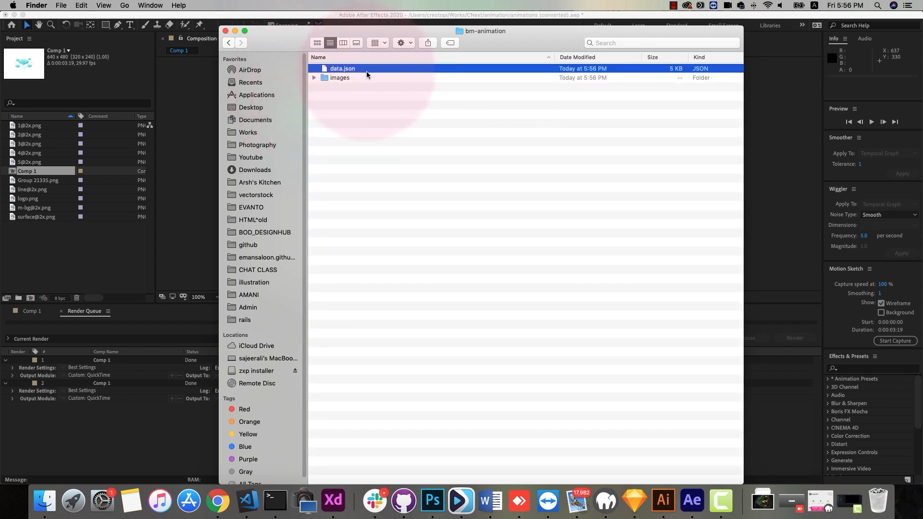
right_click(367, 71)
mouse_move(418, 82)
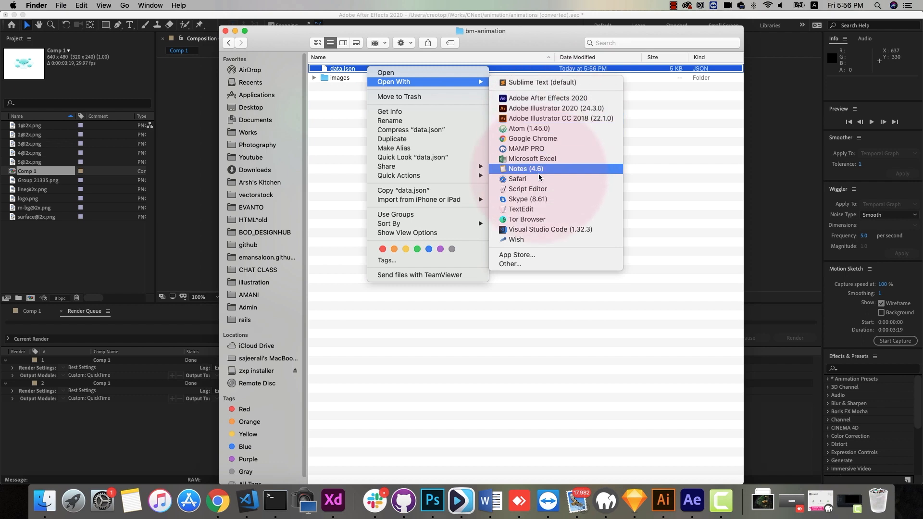
left_click(554, 230)
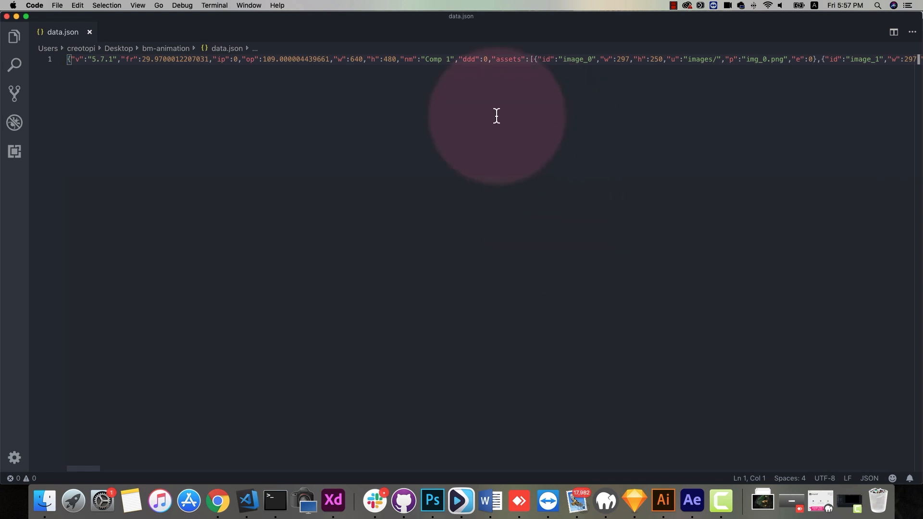
left_click(89, 33)
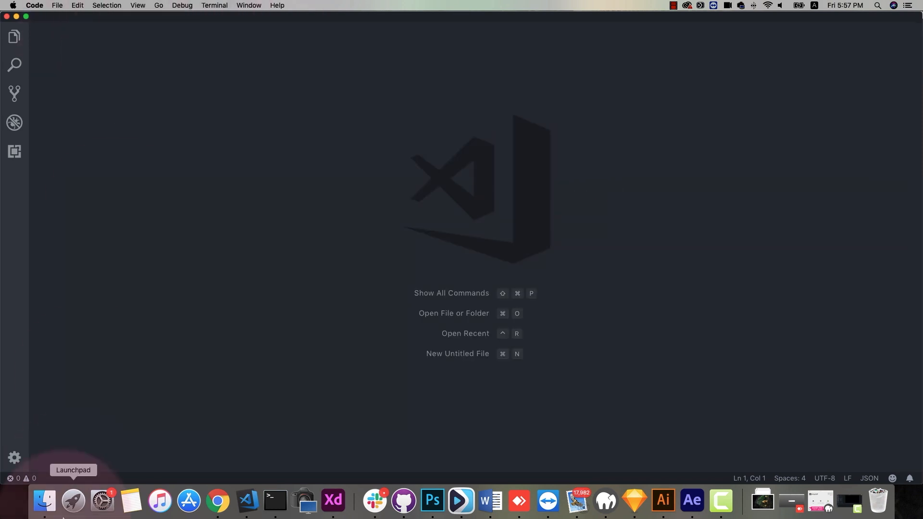
- Return to Finder and check the contents of the images folder beside data.json
left_click(44, 500)
left_click(396, 222)
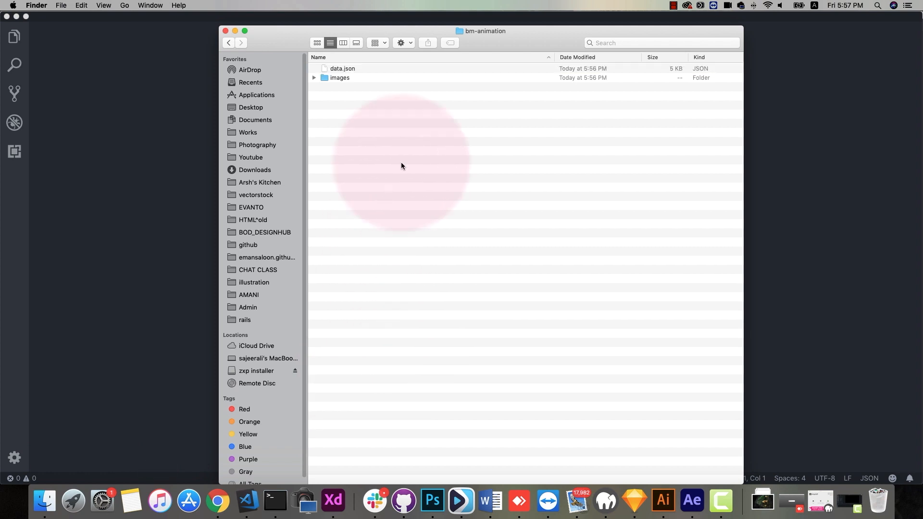
left_click(314, 77)
left_click(314, 78)
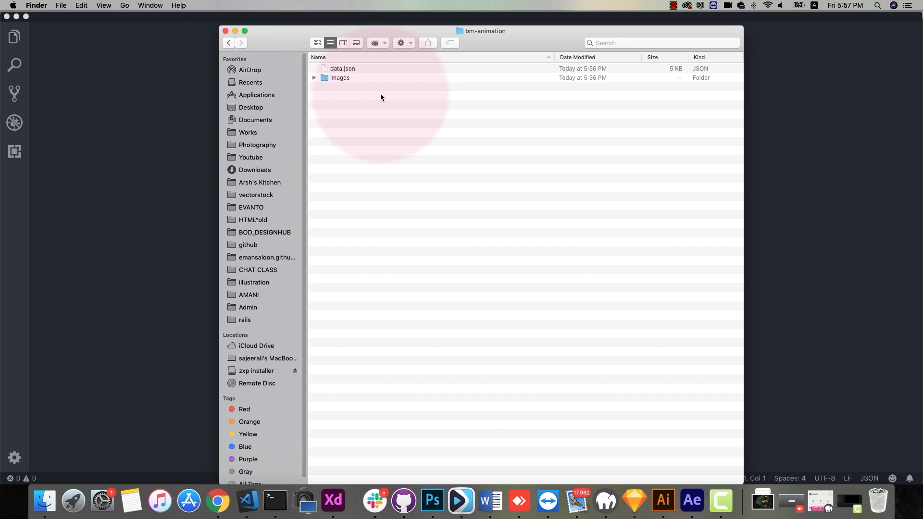
- Switch to Visual Studio Code and open the bm-animation folder as the project
left_click(198, 134)
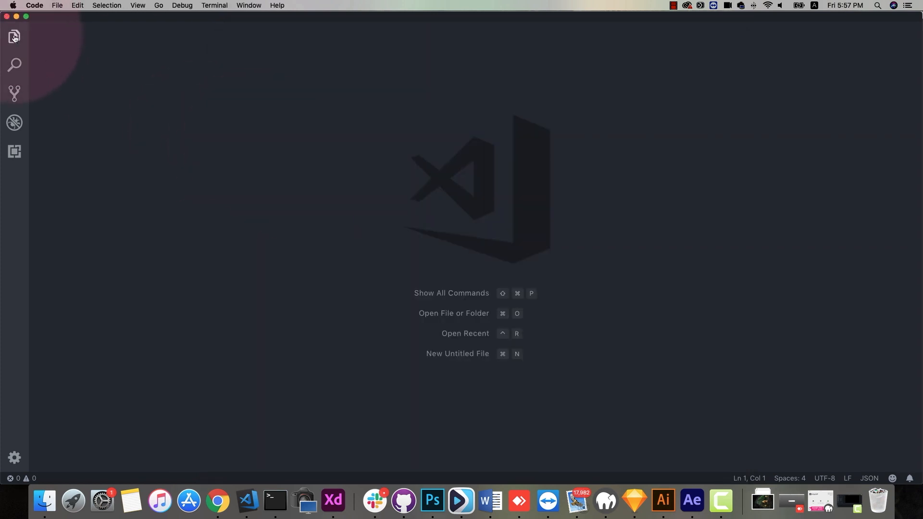
left_click(57, 5)
left_click(66, 41)
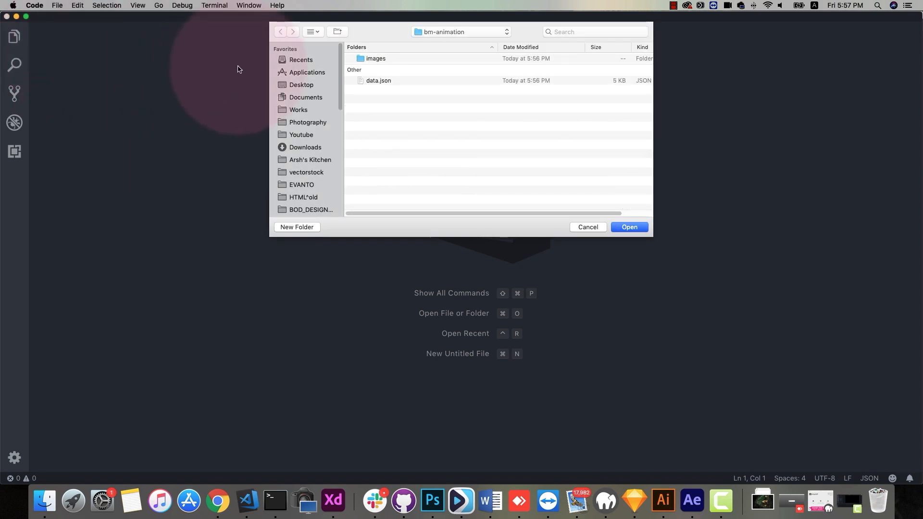
left_click(621, 225)
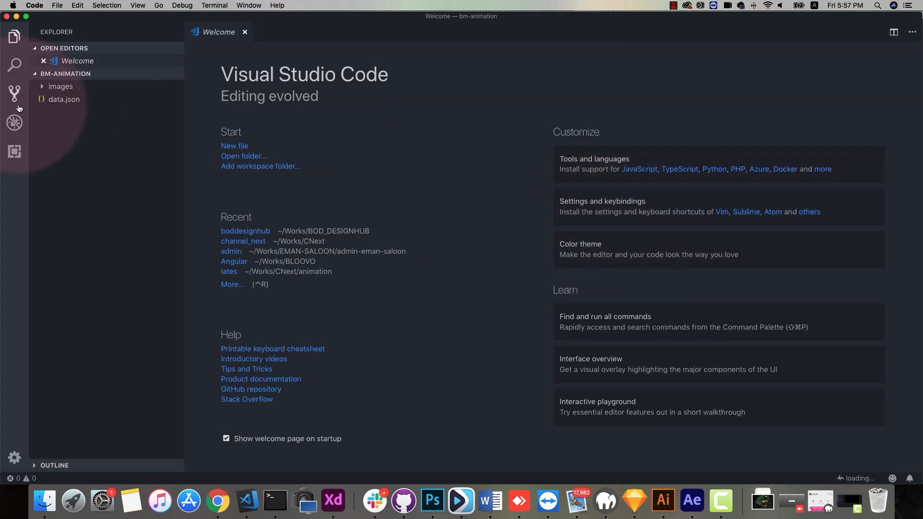
left_click(82, 121)
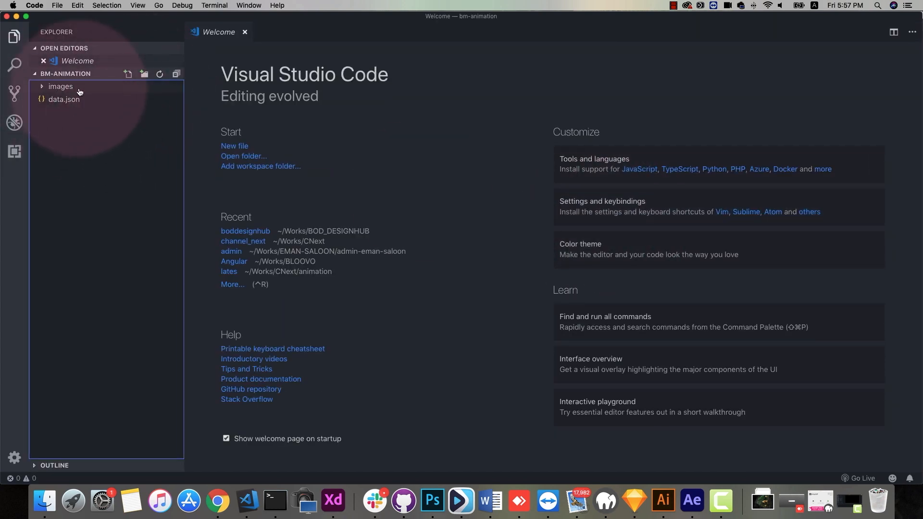
- Create index.html in the bm-animation project and insert the Emmet HTML boilerplate
left_click(128, 74)
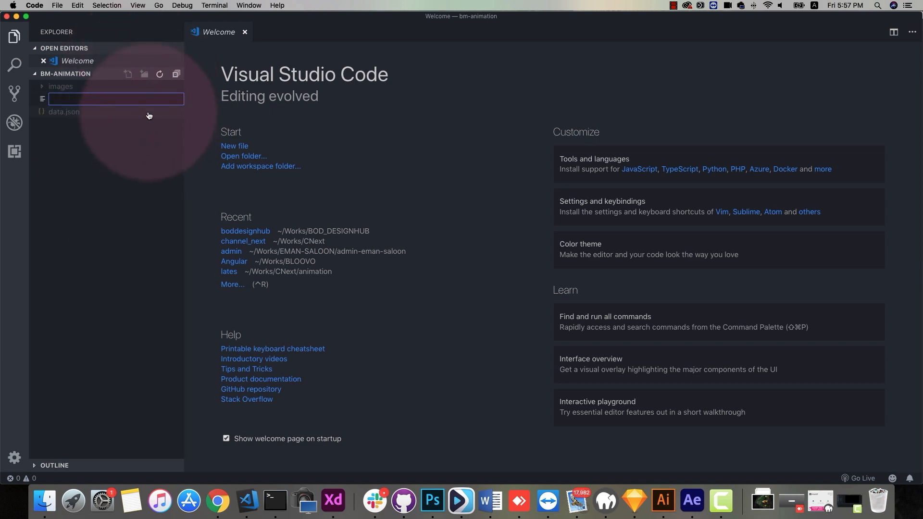
type("index")
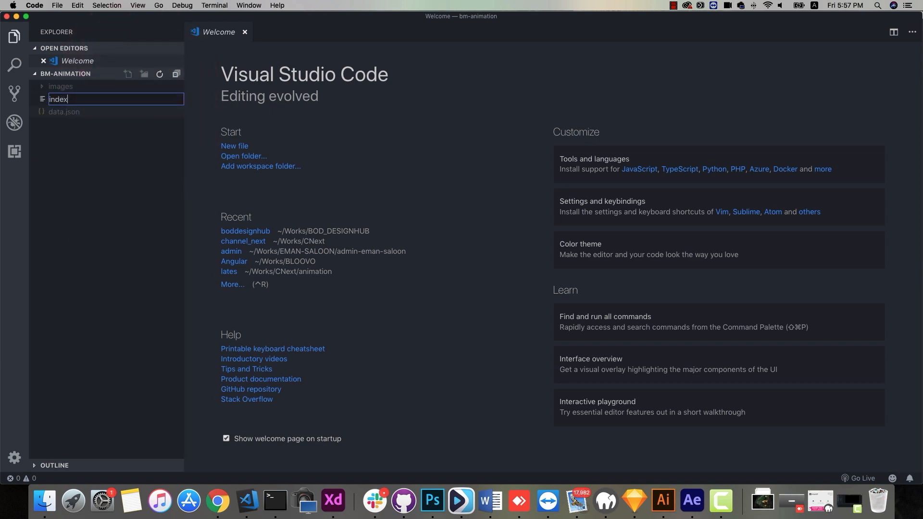
type(".html")
key("Return")
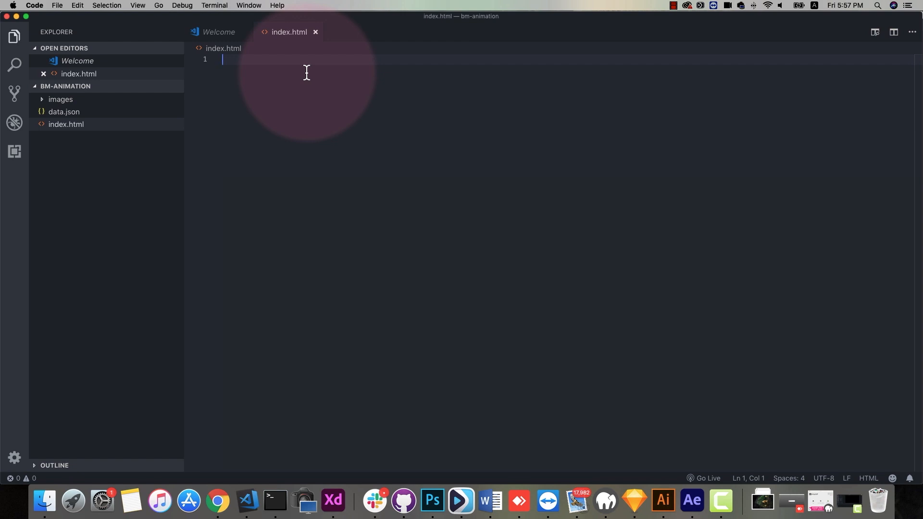
type("!")
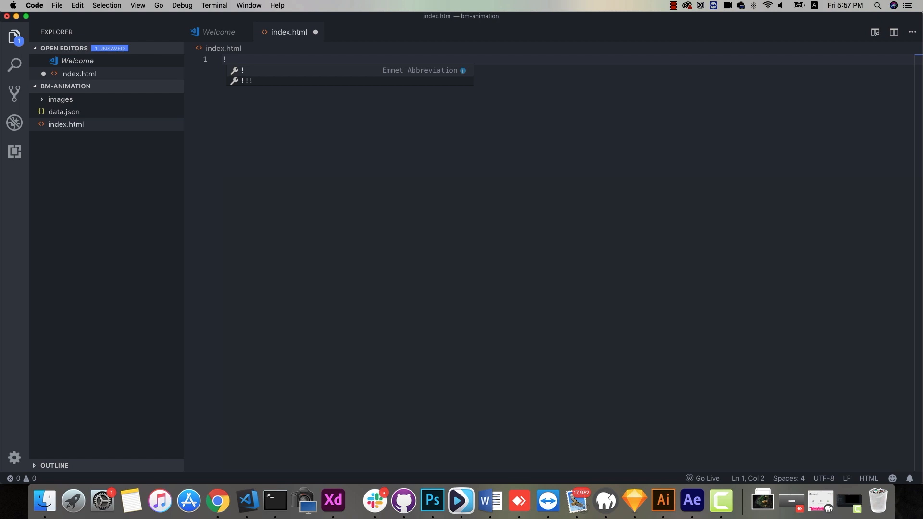
key("Tab")
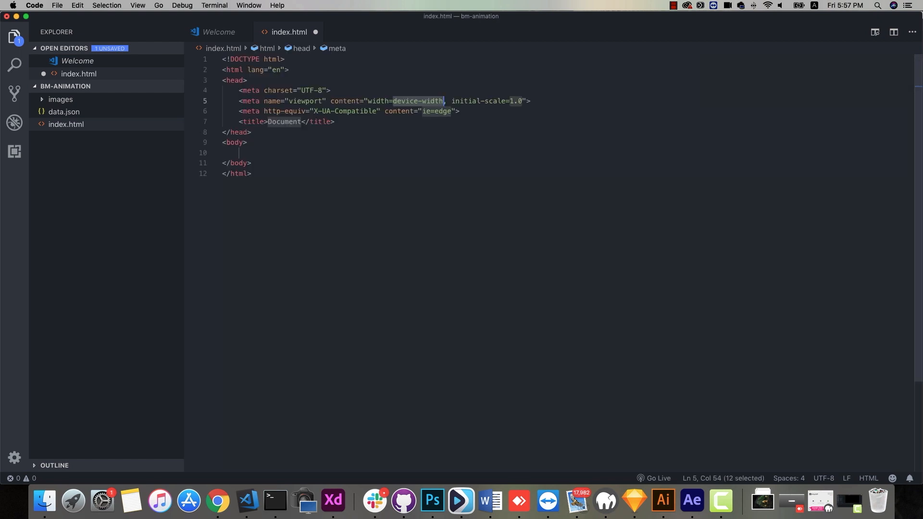
- Replace the page title in index.html with "BM Animation" and save the file
double_click(280, 122)
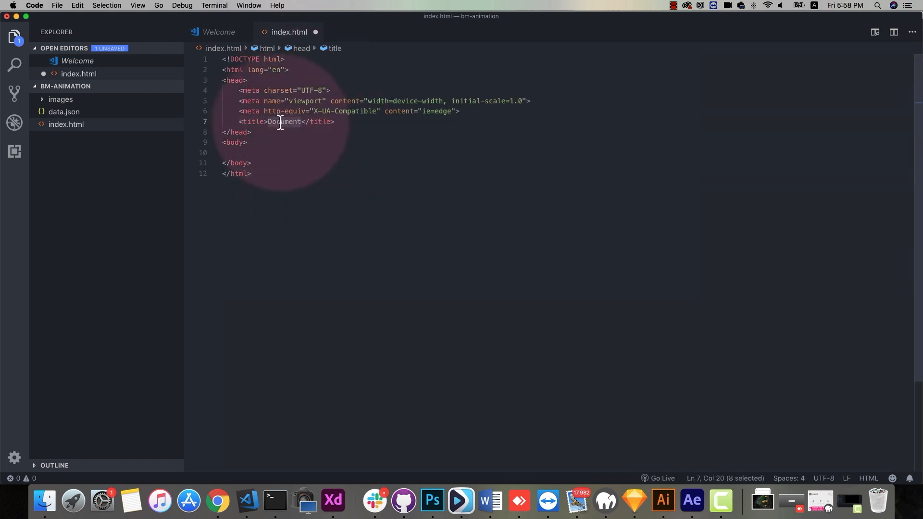
type("B")
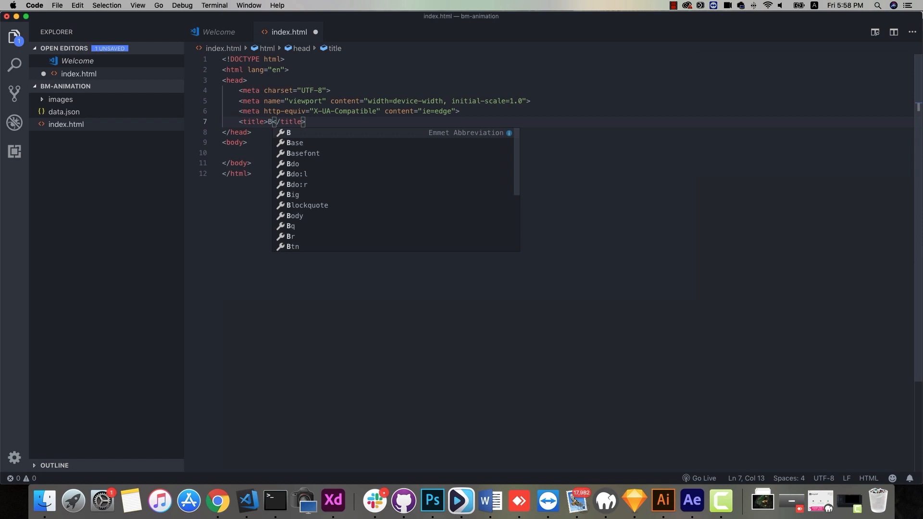
type("M")
type(" Anim")
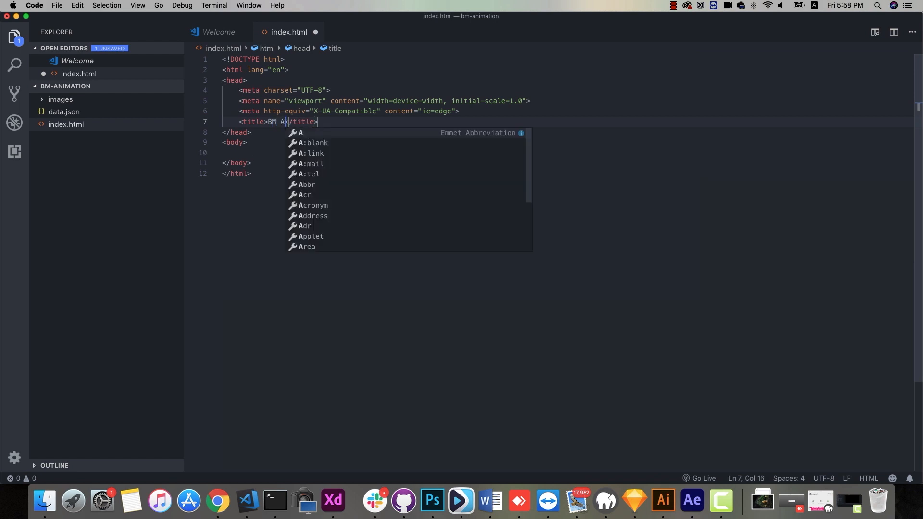
type("ation")
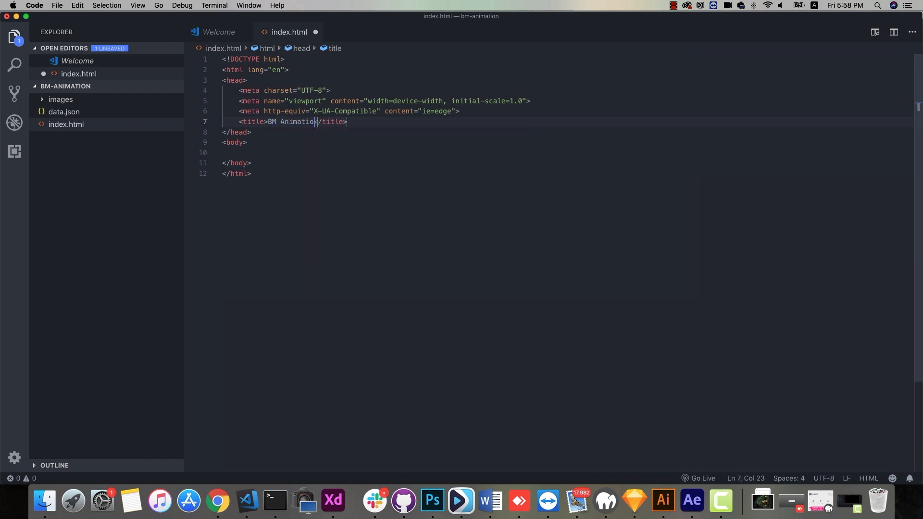
left_click(312, 135)
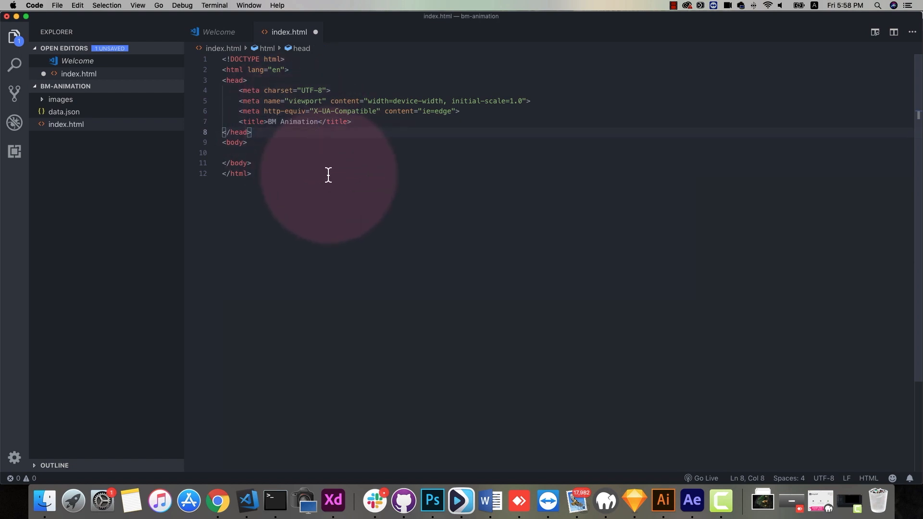
key("super+s")
- Add an empty div with the id "bm" inside the body of index.html and save the file
left_click(249, 153)
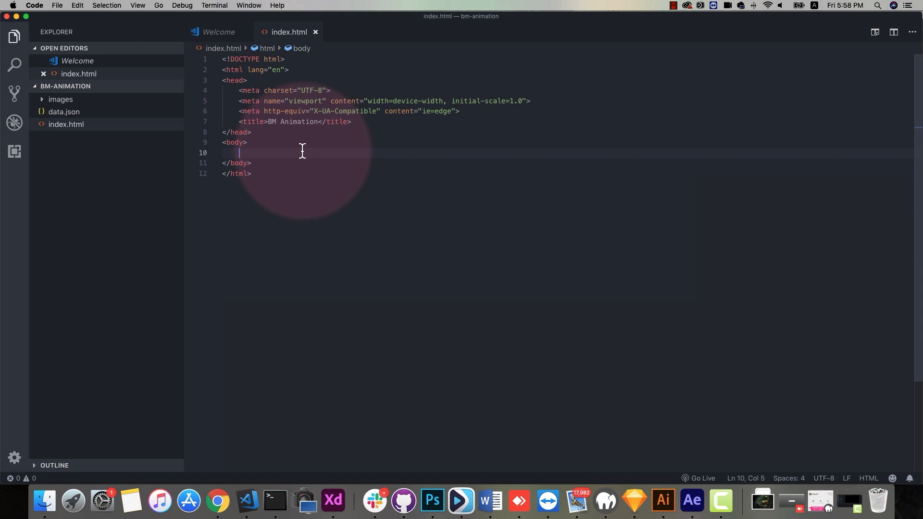
type("<")
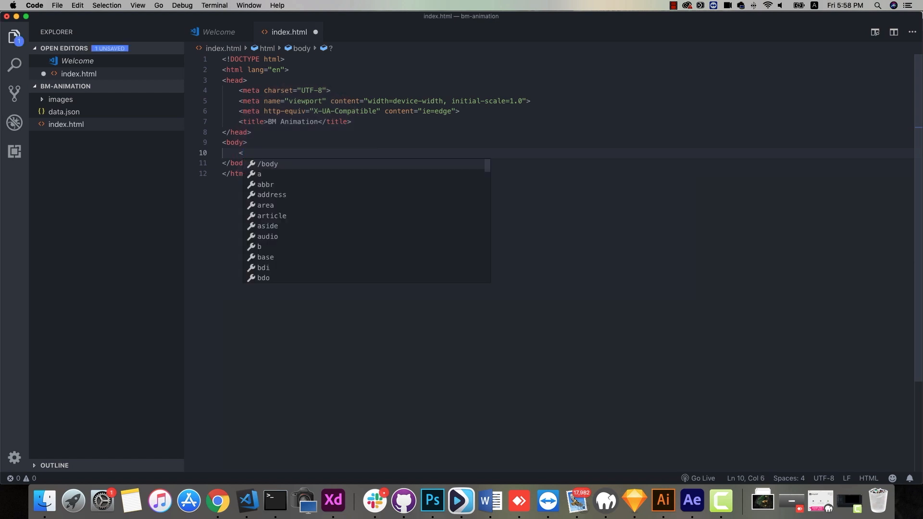
type("div></div>")
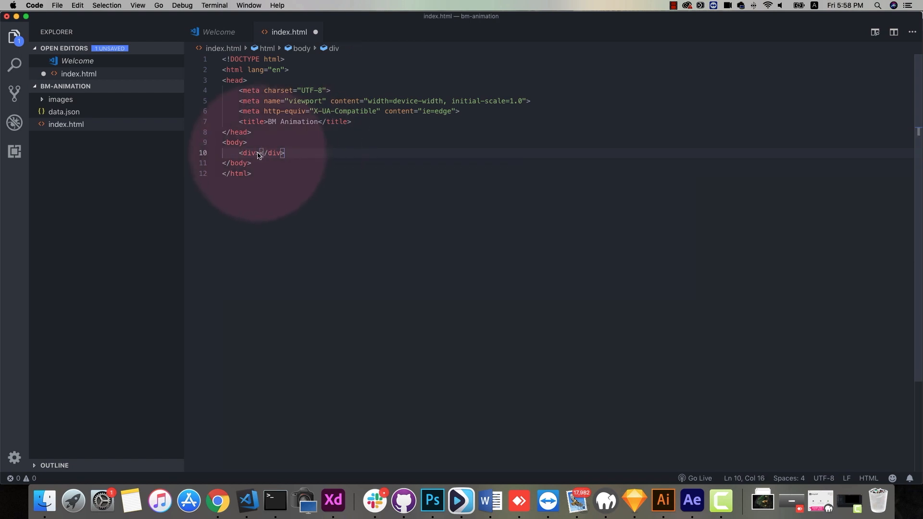
left_click(258, 153)
type("id")
key("Return")
type("bm")
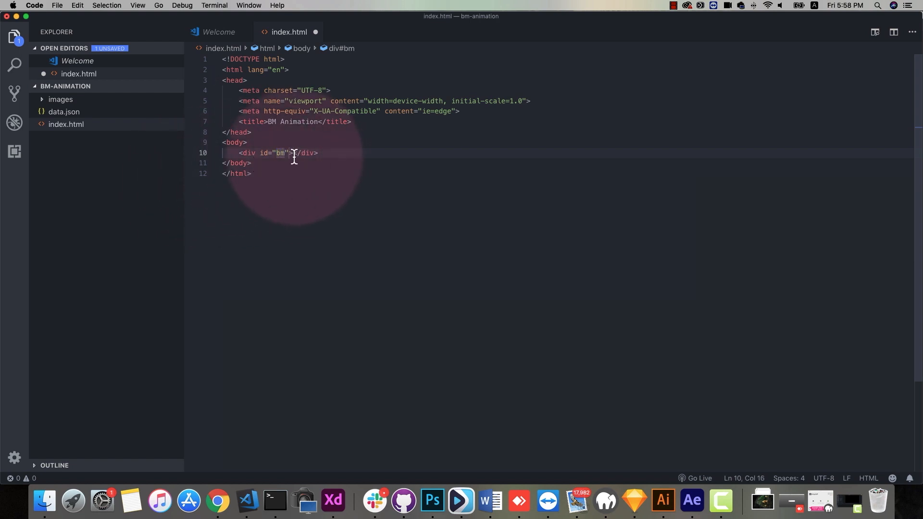
left_click(236, 163)
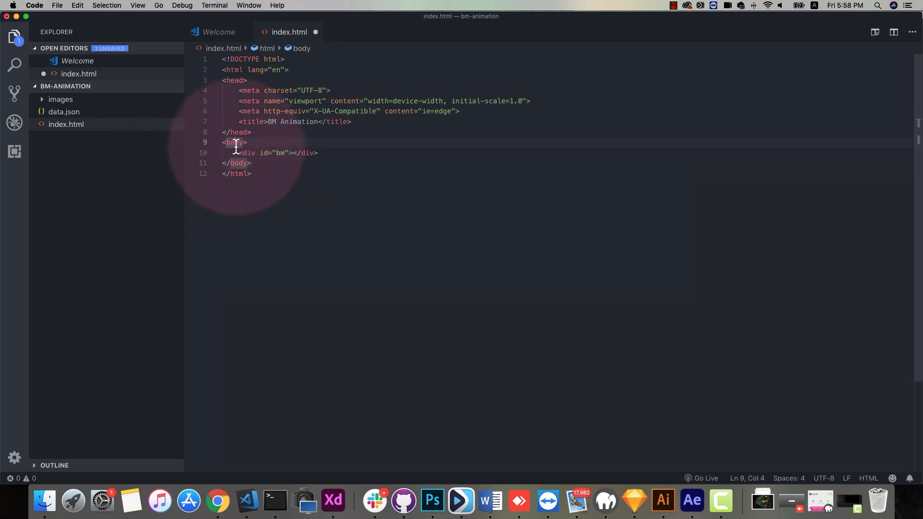
left_click(278, 188)
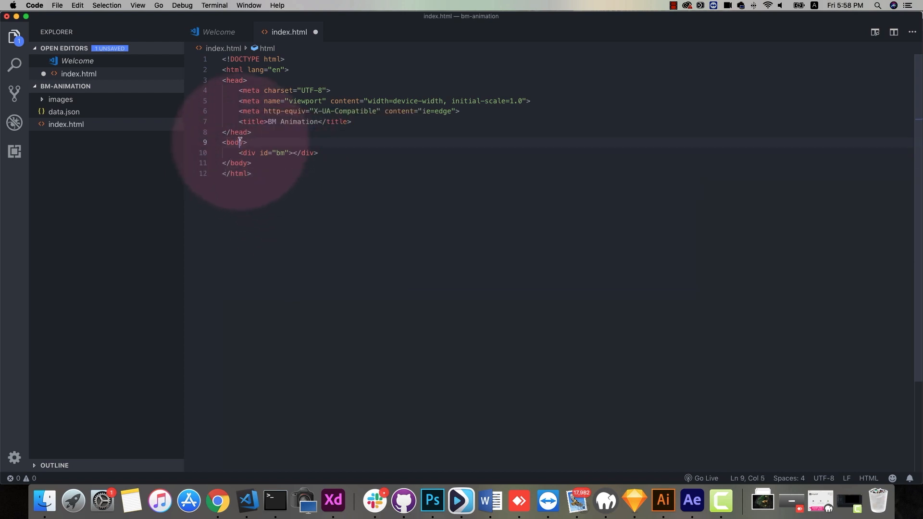
left_click_drag(251, 164, 217, 152)
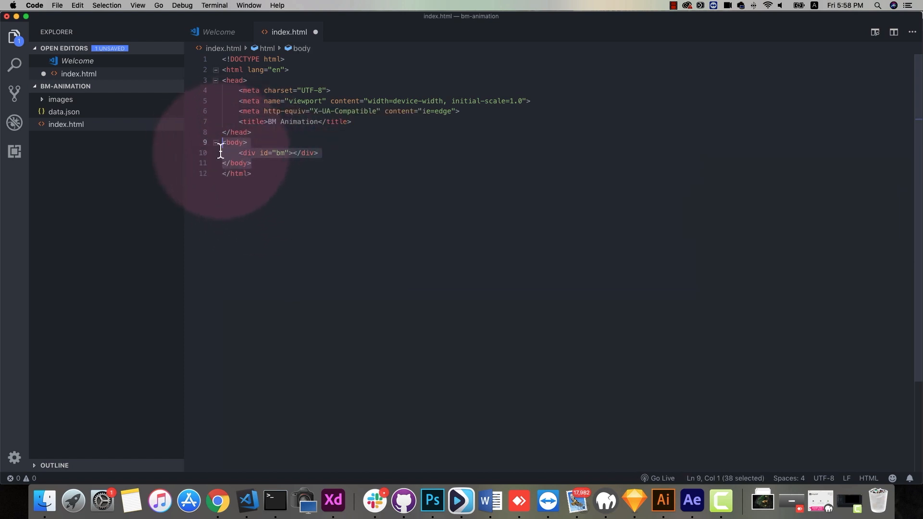
left_click(288, 182)
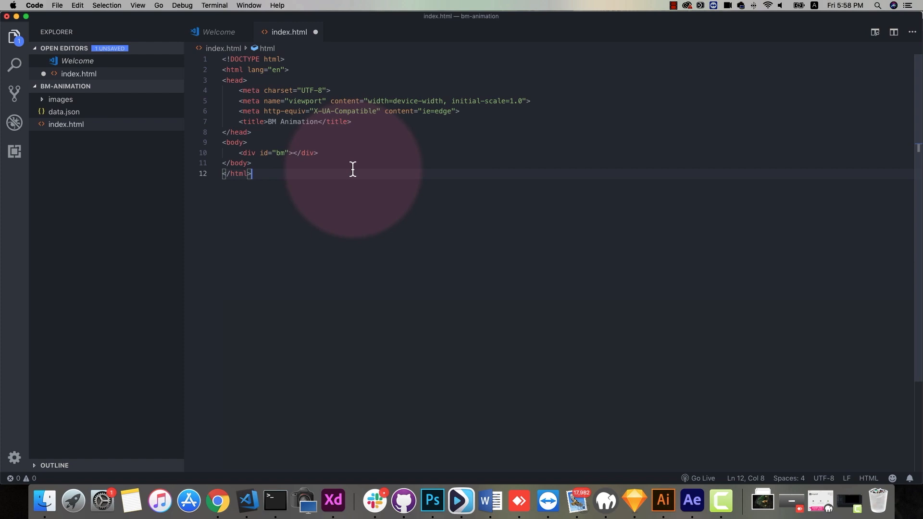
key("super+s")
- Open index.html in Chrome through Live Server
right_click(366, 200)
left_click(297, 201)
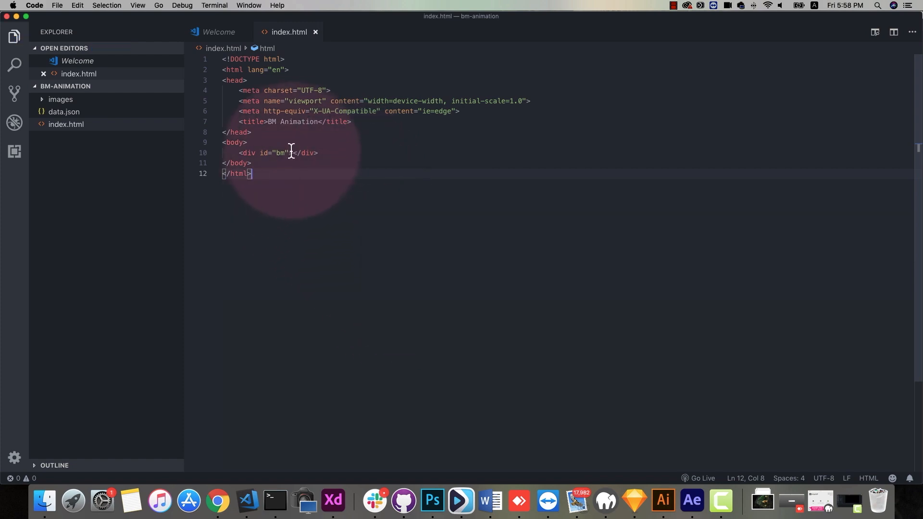
right_click(326, 185)
left_click(356, 290)
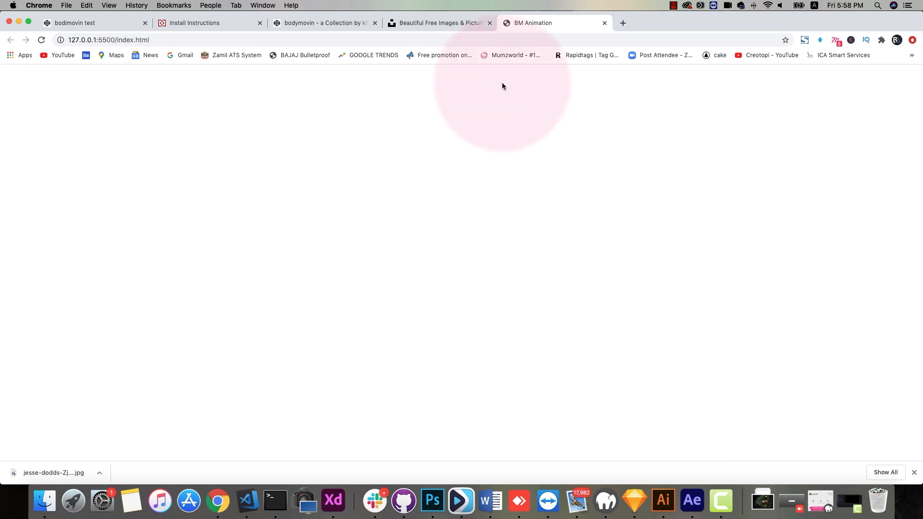
- Switch back to Visual Studio Code and add an empty style block below the title in the head
left_click(250, 498)
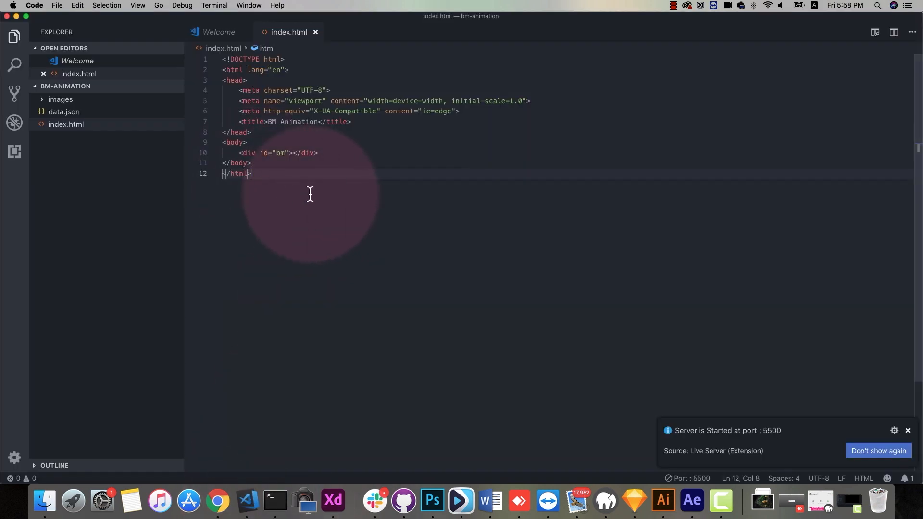
left_click(377, 124)
key("Return")
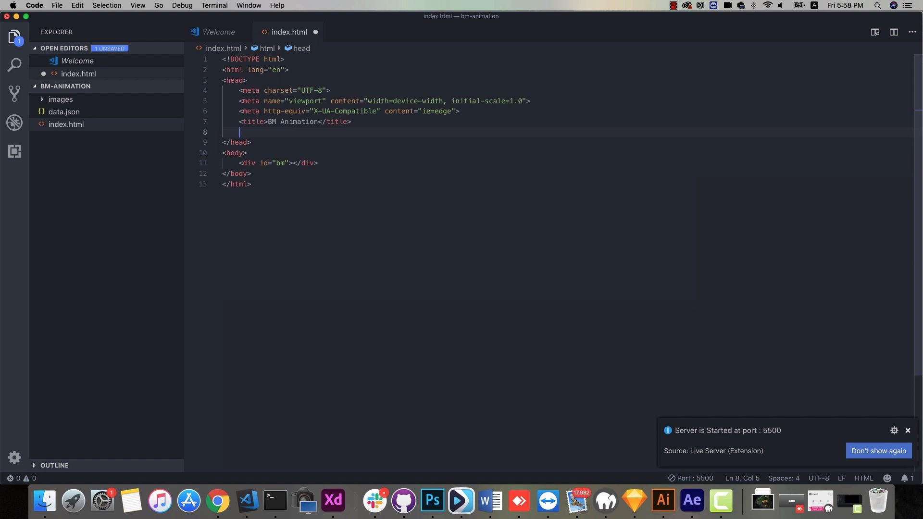
type("<sty")
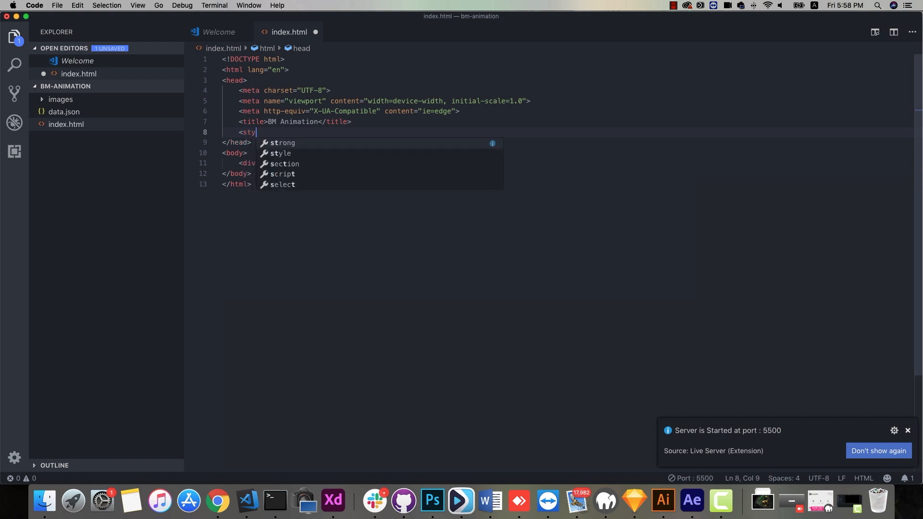
type("le>")
key("Return")
key("Return")
key("Up")
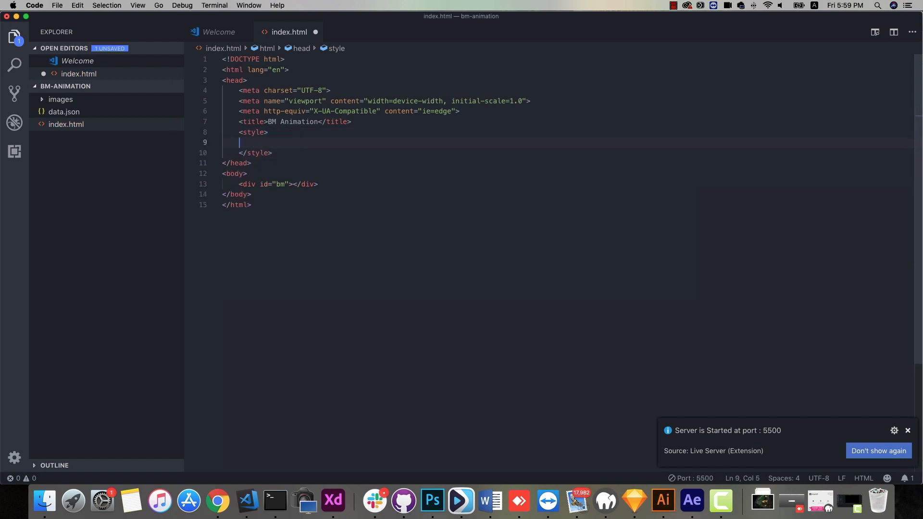
- Create a CSS rule for body, indented inside the style block
key("Tab")
type("<b")
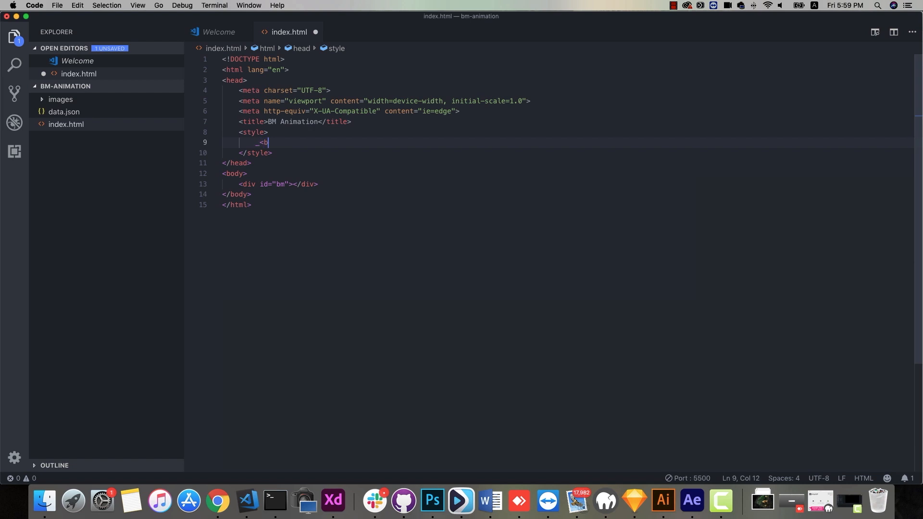
key("BackSpace")
key("BackSpace")
key("BackSpace")
type("body{")
key("Return")
- Set the background property in the body rule to #000
type("back")
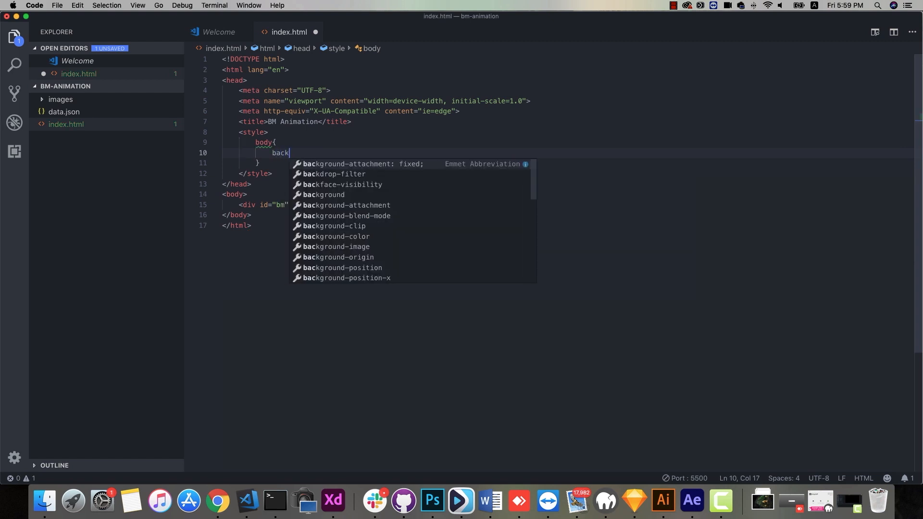
key("Down")
key("Down")
key("Down")
key("Return")
type("#000;")
key("Return")
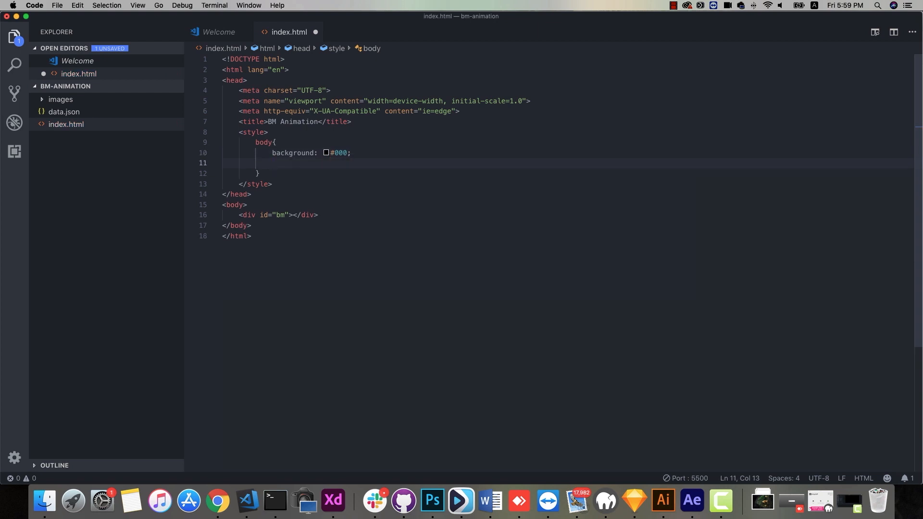
- Add padding of 3rem to the body rule and save index.html
type("pa")
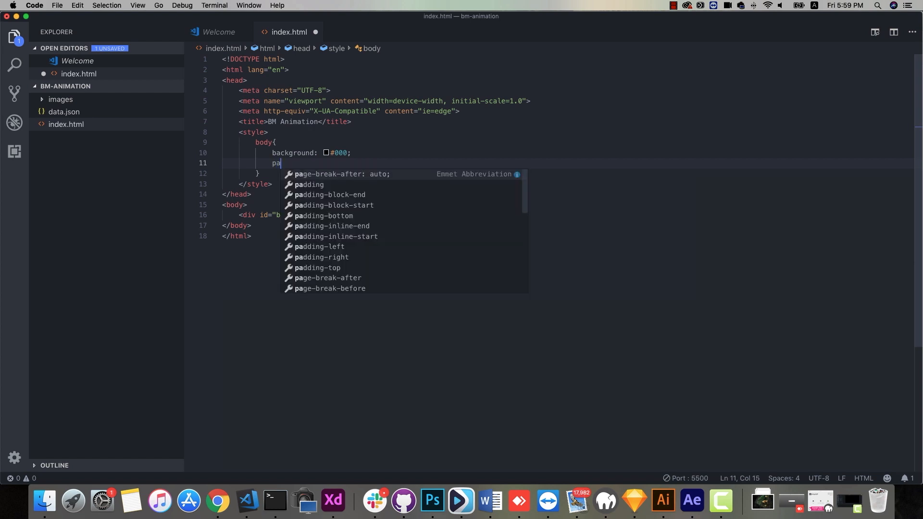
key("Down")
key("Return")
type("3re")
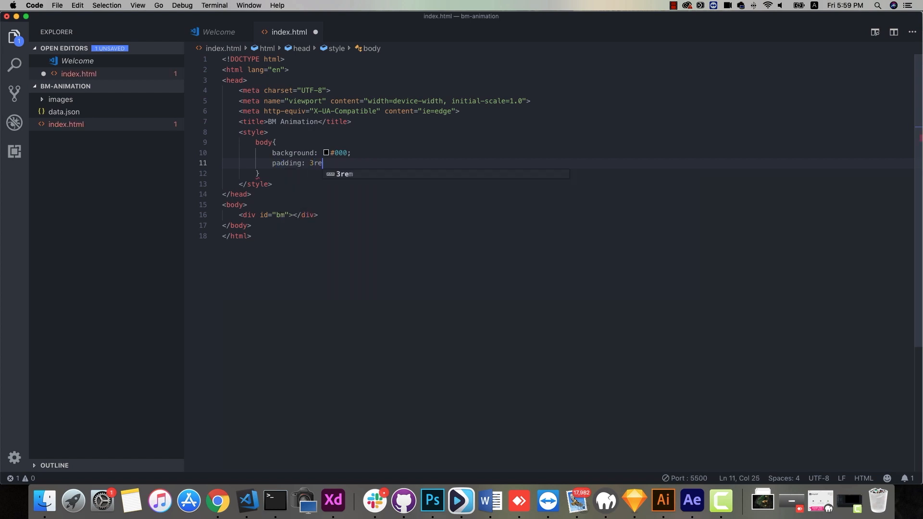
type("m;")
key("super+s")
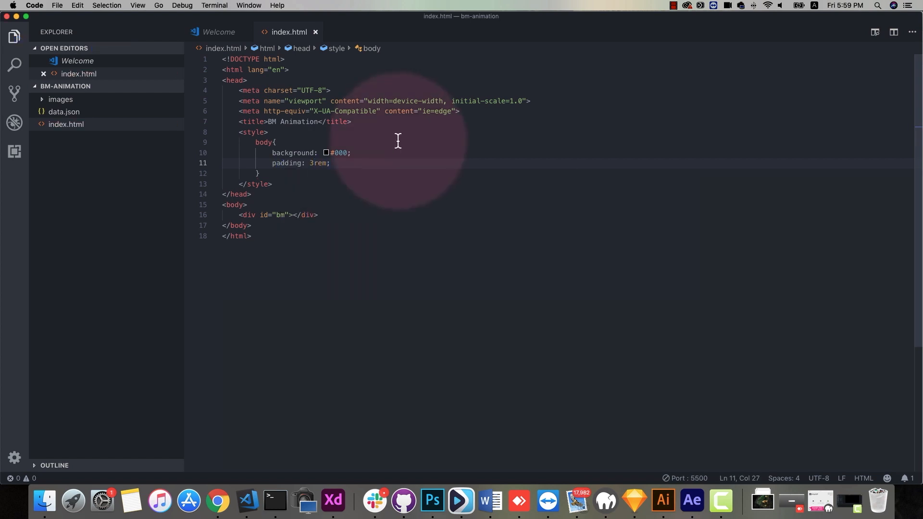
left_click(313, 176)
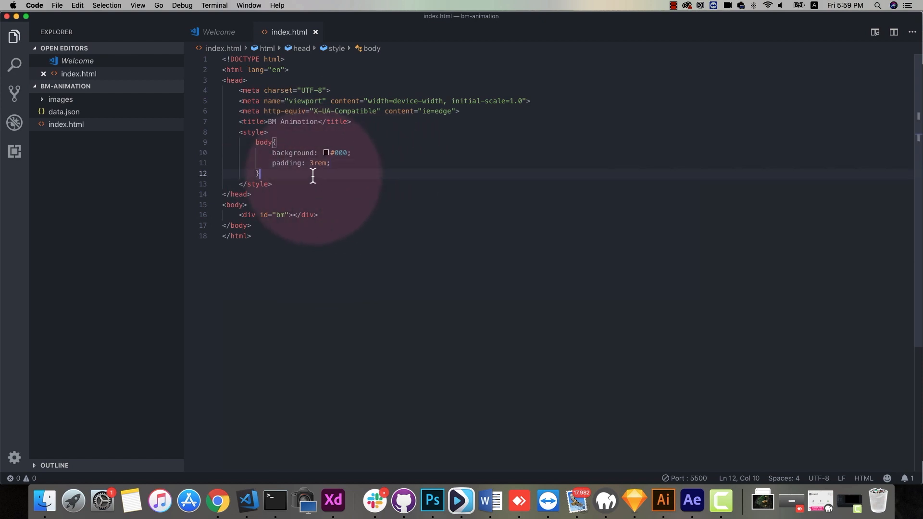